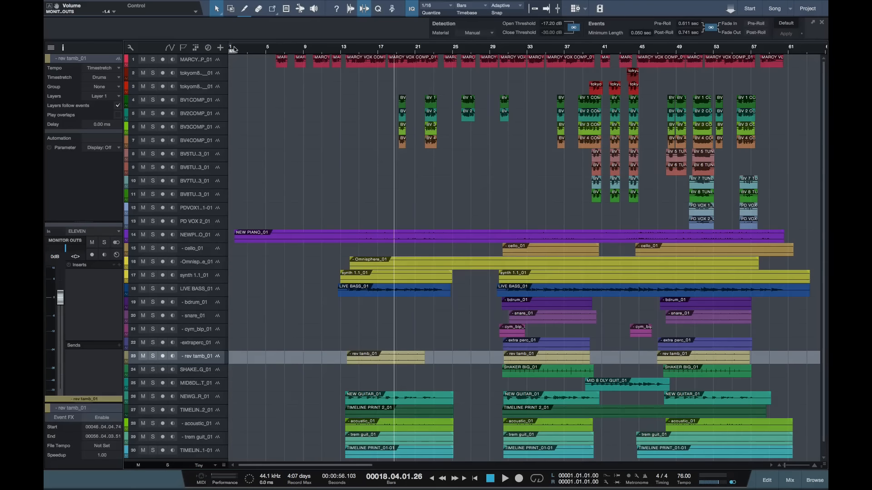
Play the song from the beginning and pan the NEW PIANO_01 track to R22.
click(232, 49)
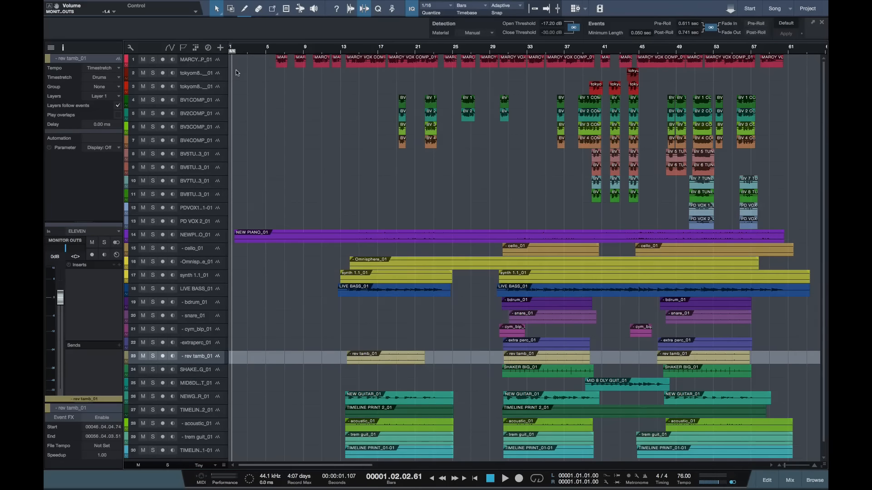
key(space)
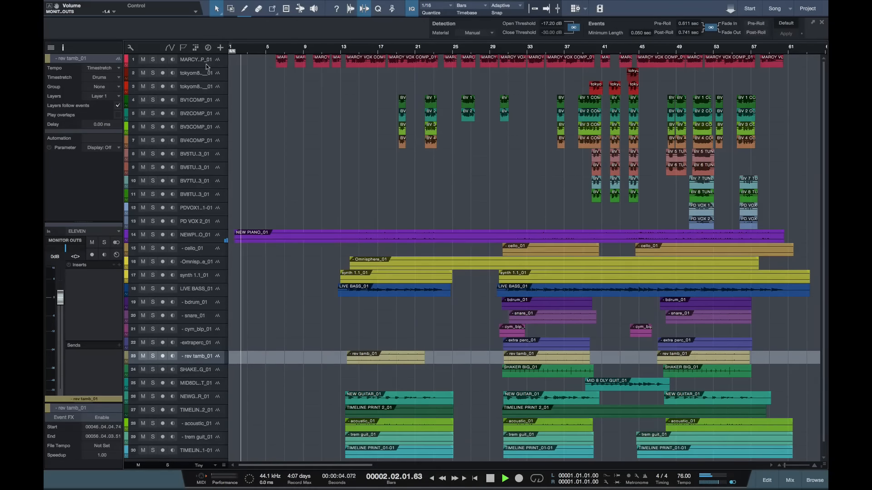
click(199, 238)
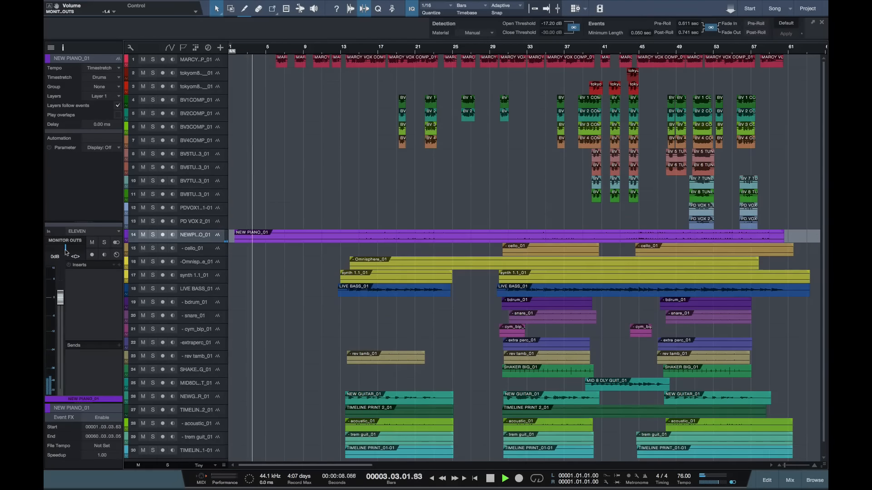
drag(68, 254, 69, 250)
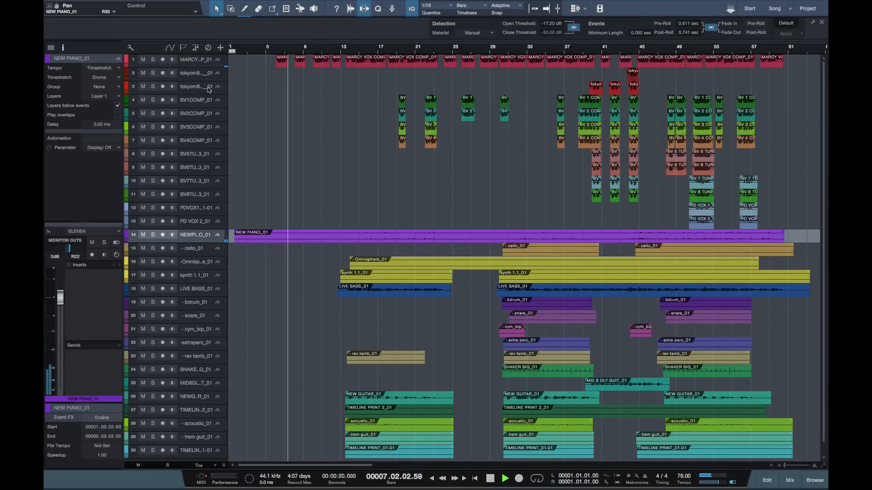
Lower NEW GUITAR_01 and TIMELINE PRINT 2_01 together to -4.9 dB and -3.5 dB, and pan NEW GUITAR_01 to R18.
key(w)
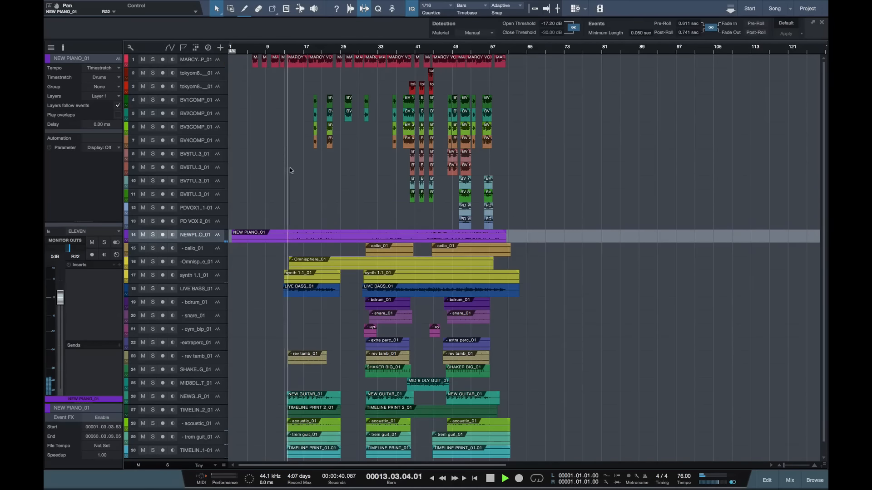
scroll(289, 340, down, 1)
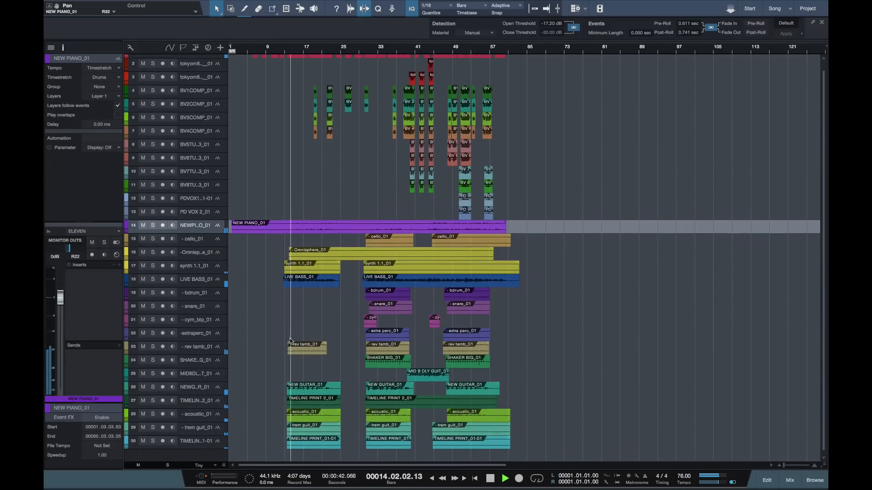
scroll(290, 339, down, 1)
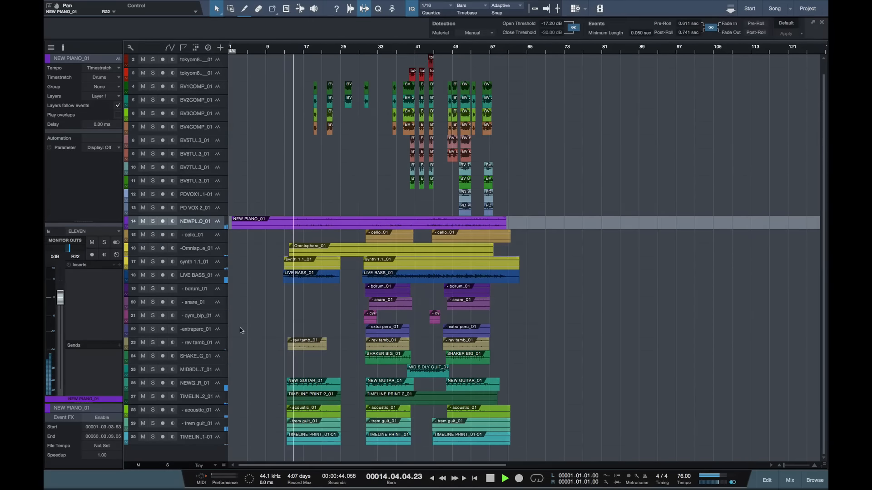
click(153, 383)
click(153, 384)
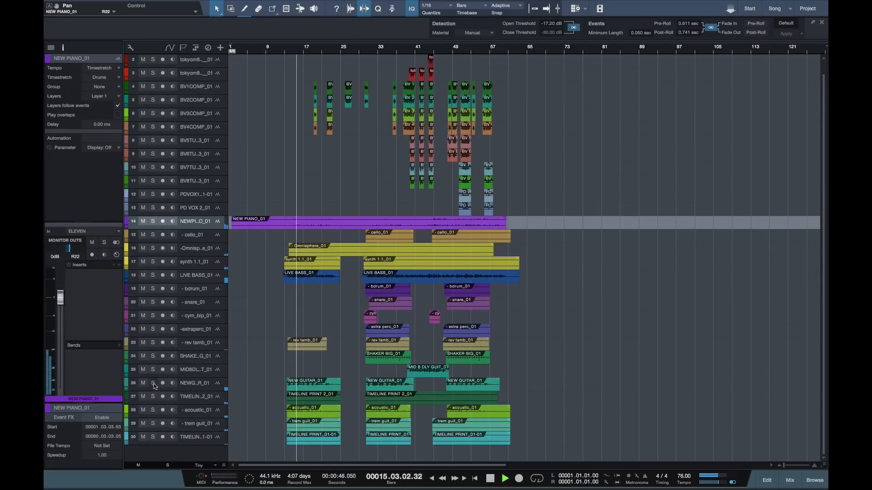
shift+click(188, 397)
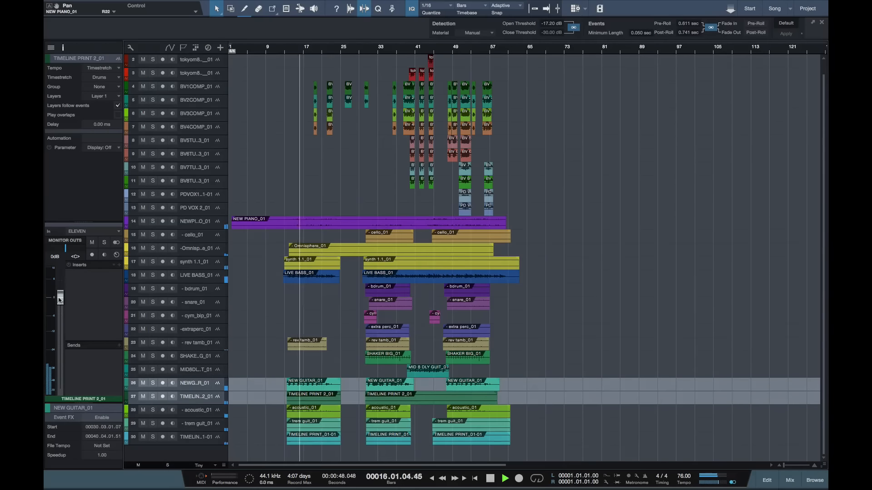
drag(60, 299, 57, 309)
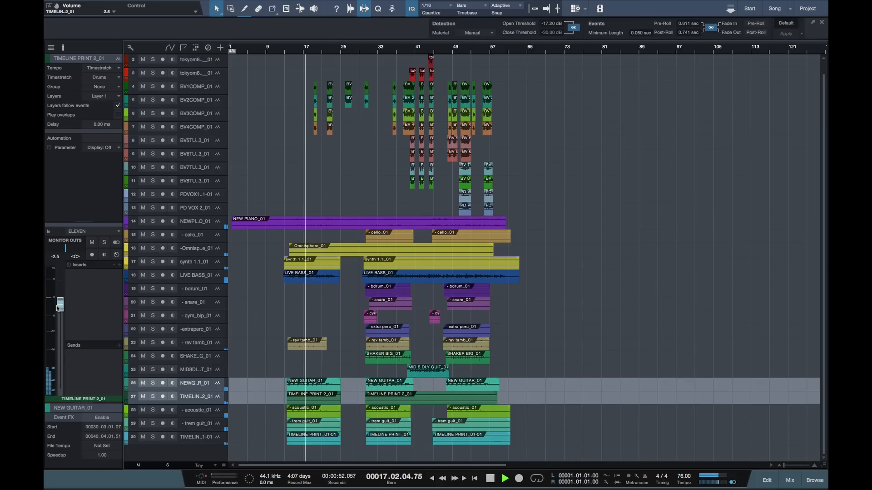
drag(58, 308, 57, 310)
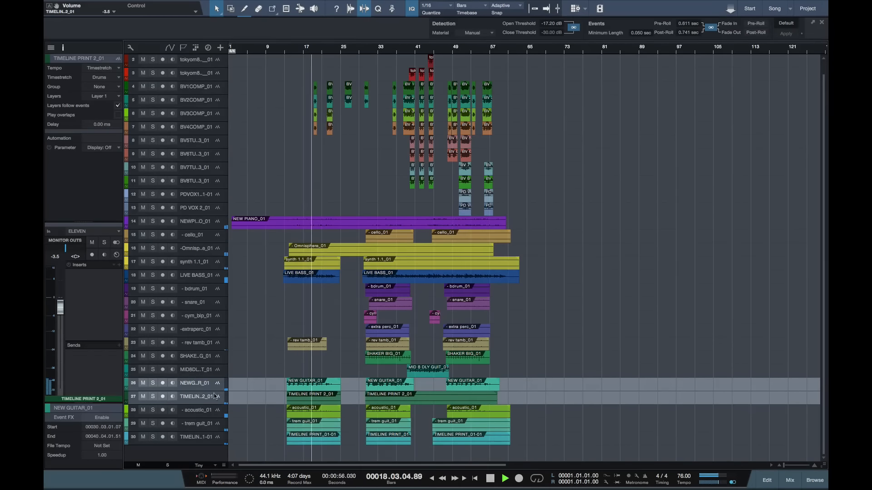
click(198, 388)
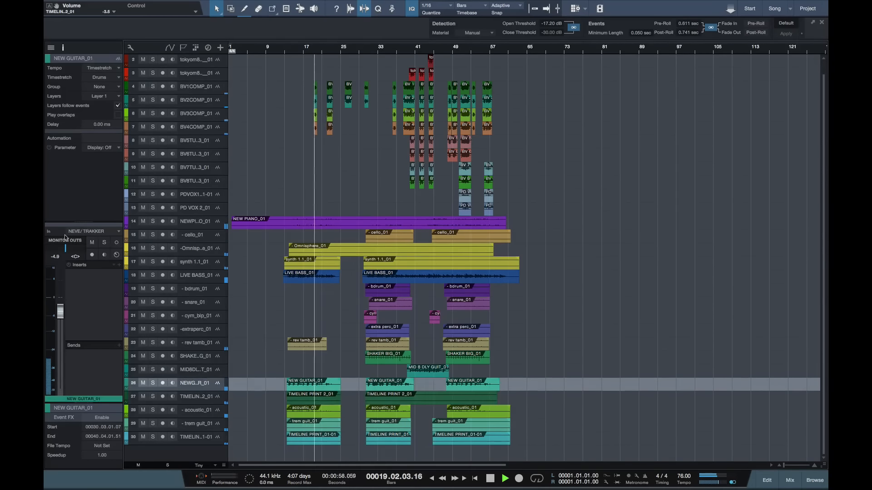
drag(68, 250, 72, 250)
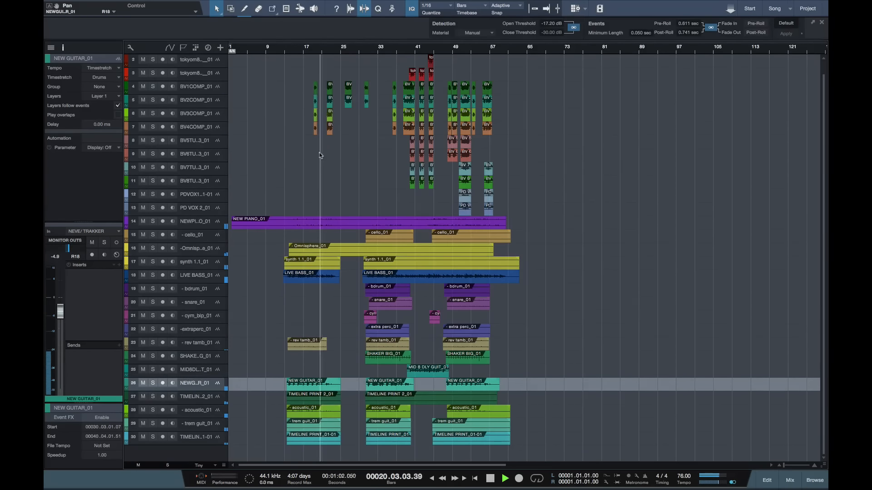
Lower all backing vocal tracks from BV1COMP_01 through PD VOX 2_01 together, bringing PD VOX 2_01 to -19.1 dB.
scroll(315, 154, up, 1)
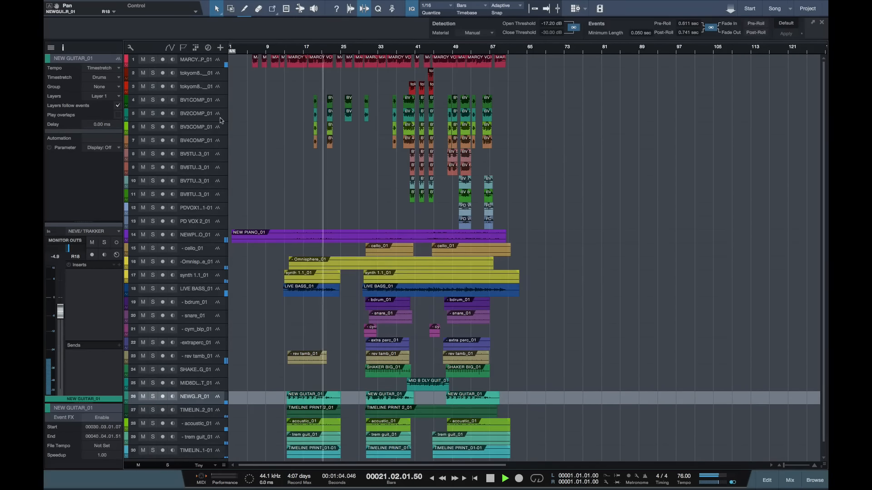
shift+click(195, 102)
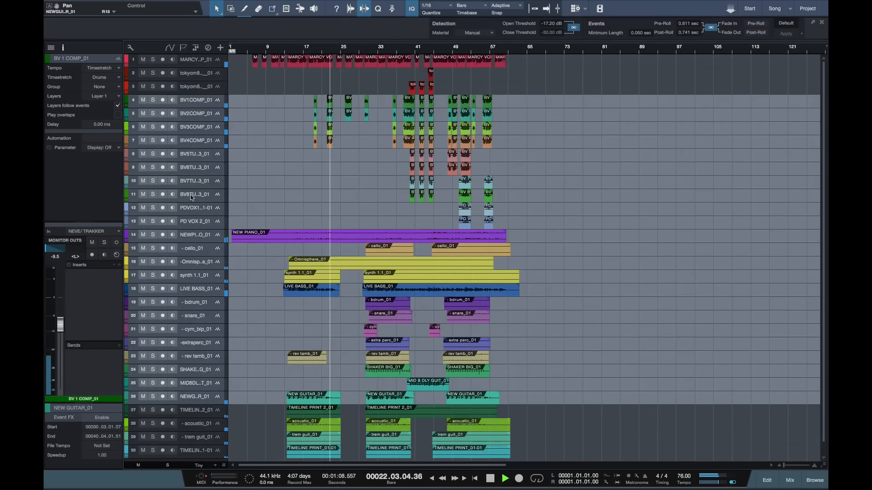
click(203, 104)
shift+click(207, 222)
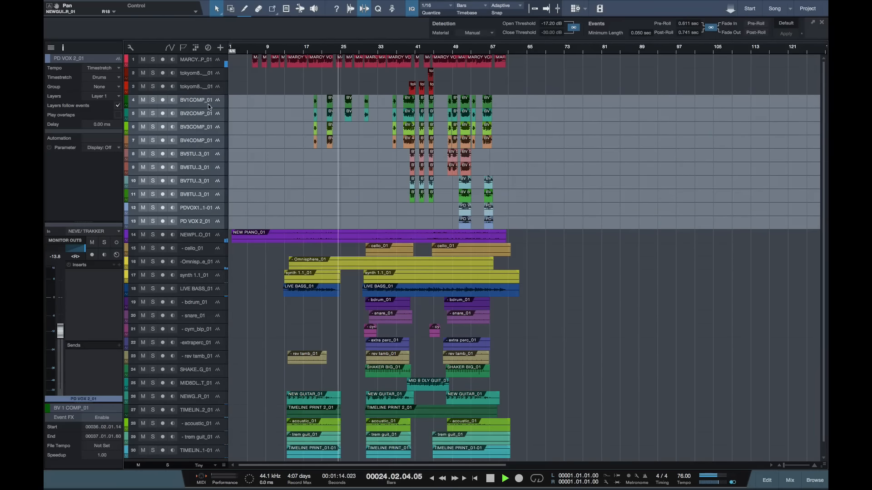
drag(60, 330, 59, 335)
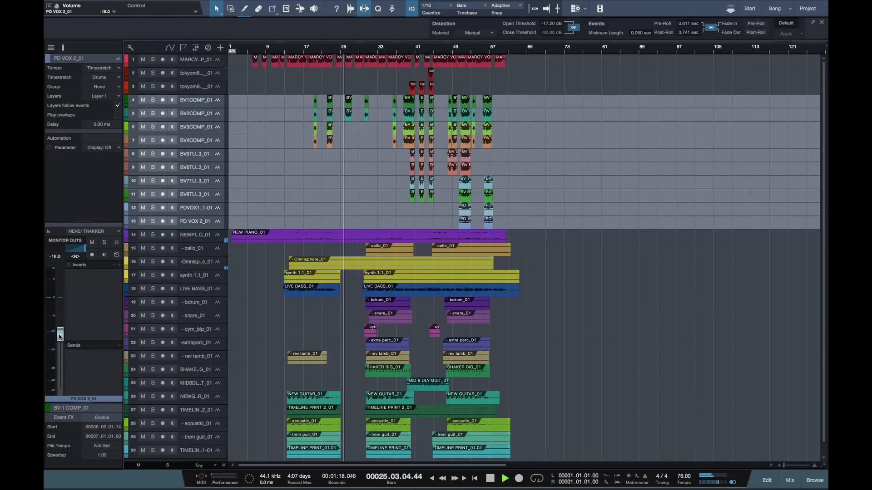
drag(60, 337, 60, 341)
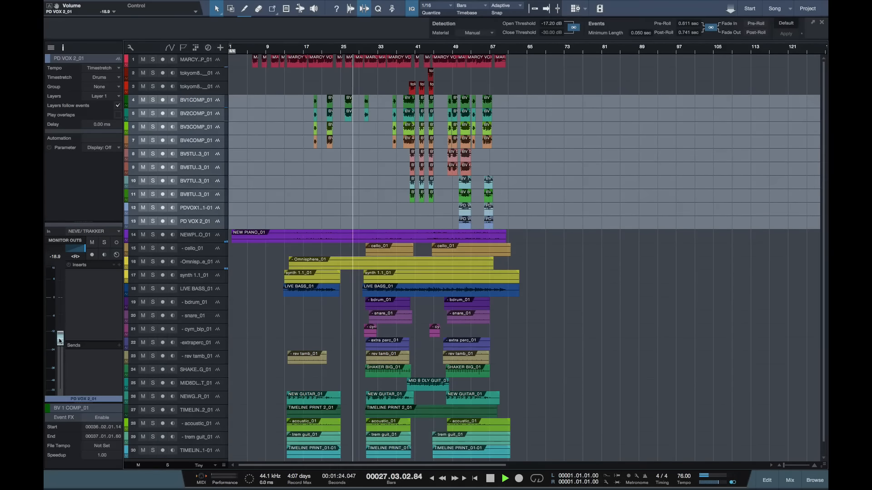
drag(60, 341, 60, 342)
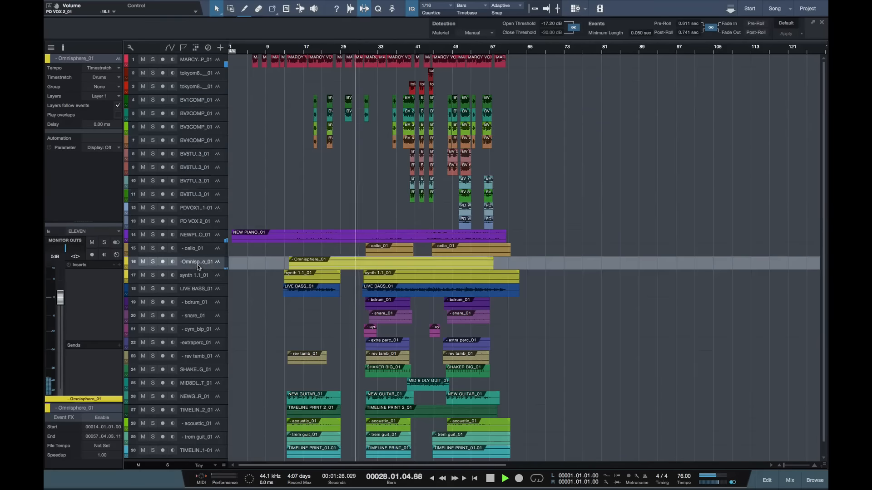
Raise the Omnisphere_01 track's volume to +1.5 dB.
click(200, 263)
drag(60, 296, 62, 294)
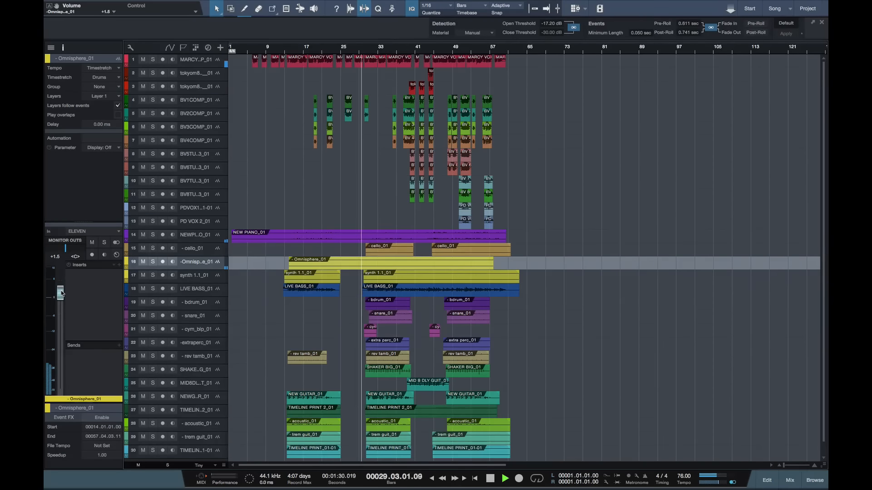
Solo acoustic_01 to pan it to L30, then unsolo it and raise its volume to +2.5 dB.
scroll(345, 248, down, 1)
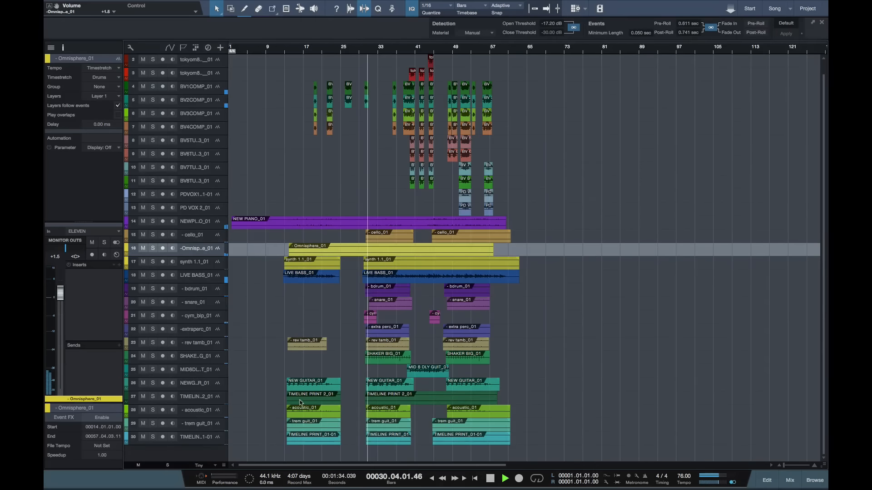
click(153, 410)
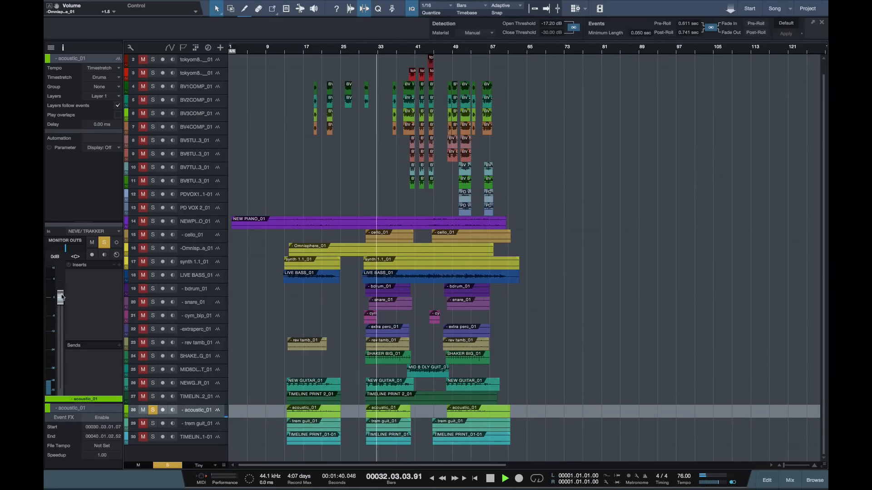
drag(62, 298, 62, 298)
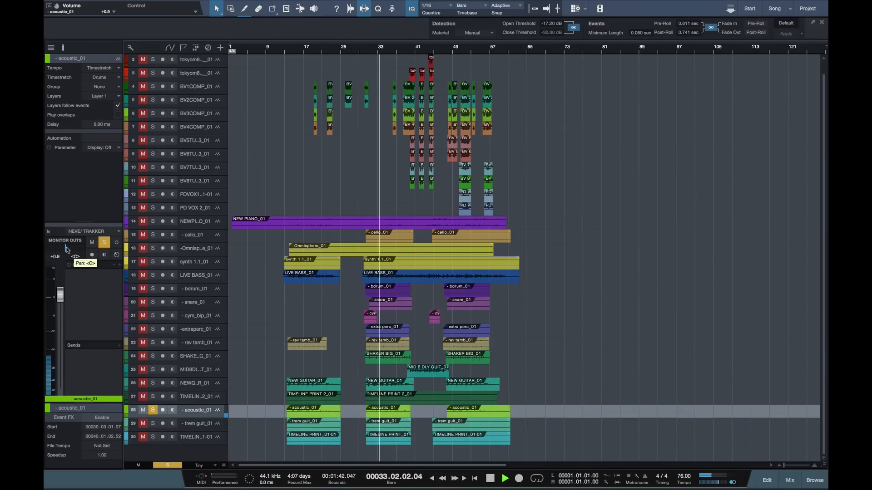
drag(66, 249, 58, 247)
click(104, 242)
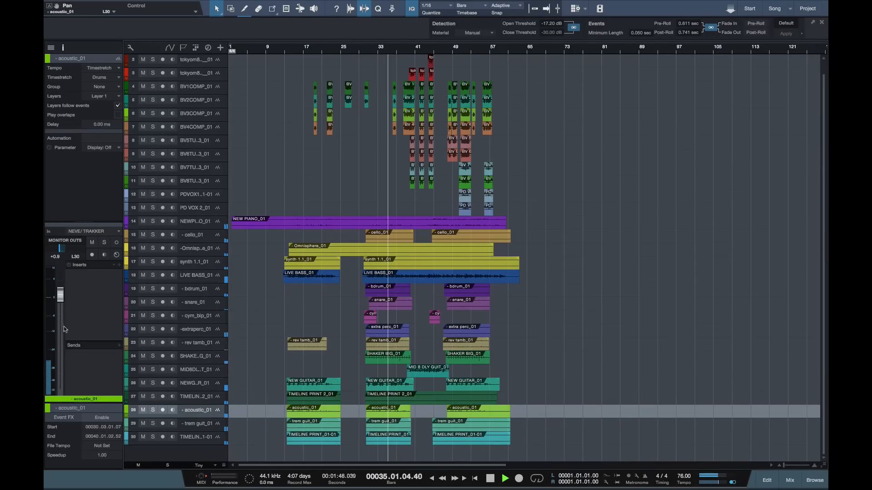
drag(61, 302, 62, 296)
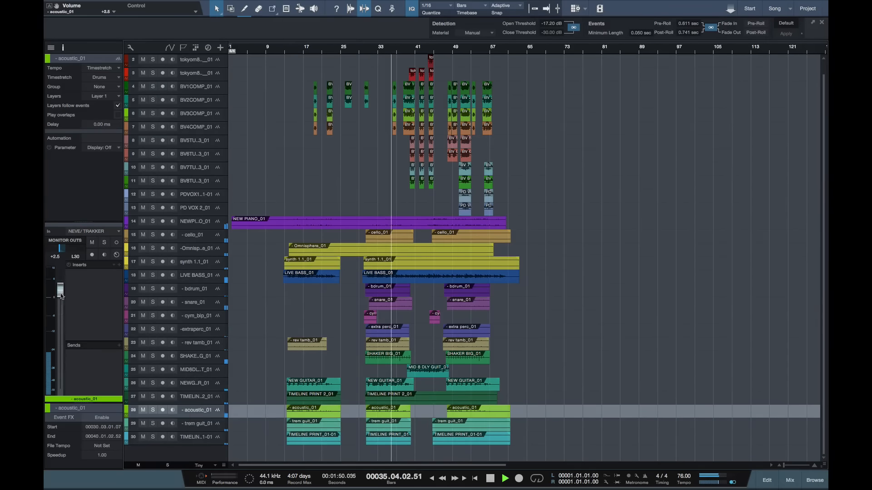
Solo the trem guit_01, TIMELINE PRINT_01-01 and NEW GUITAR_01 tracks and play them from about bar 13.
click(153, 423)
click(176, 429)
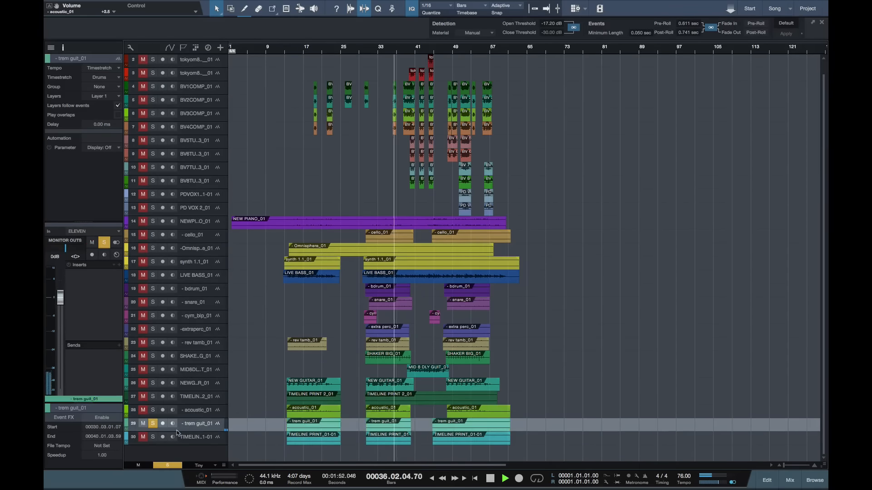
click(152, 437)
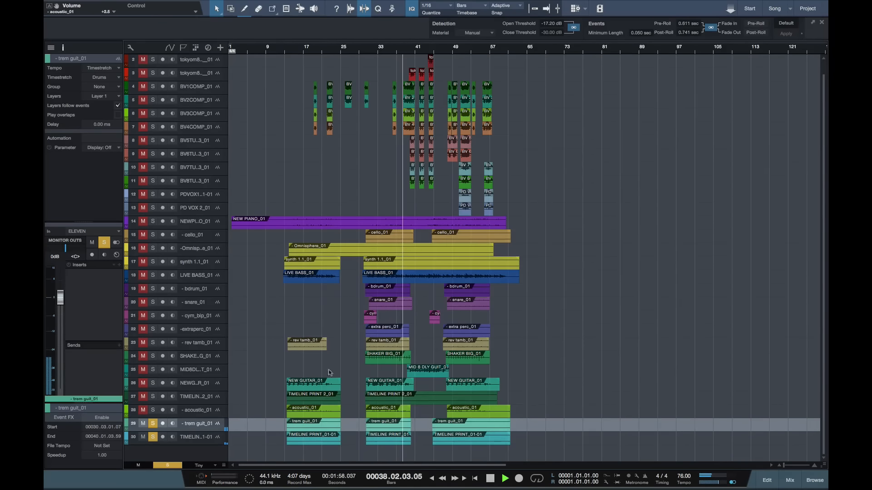
click(287, 51)
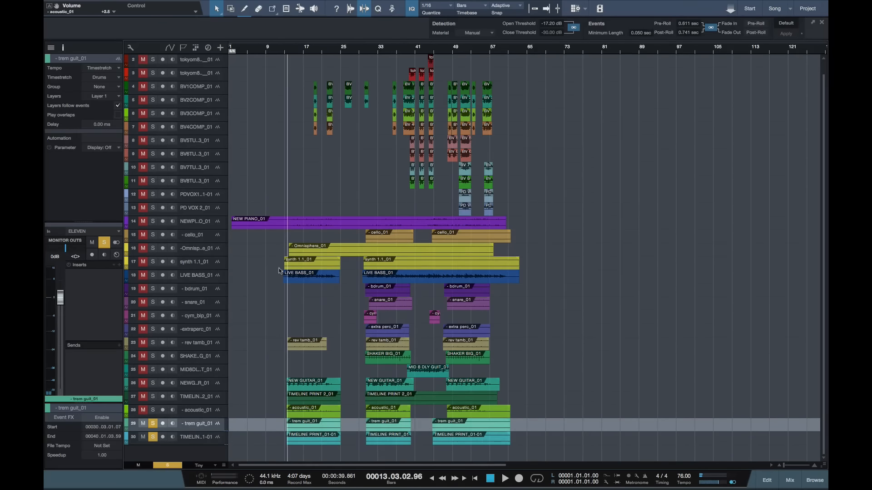
key(space)
click(153, 383)
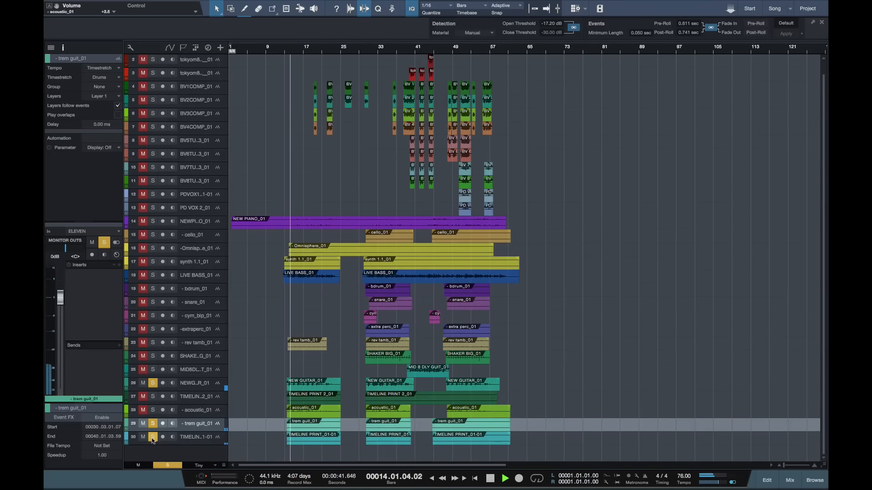
Pan the trem guit_01 track to L22 and unsolo the three guitar tracks.
click(199, 383)
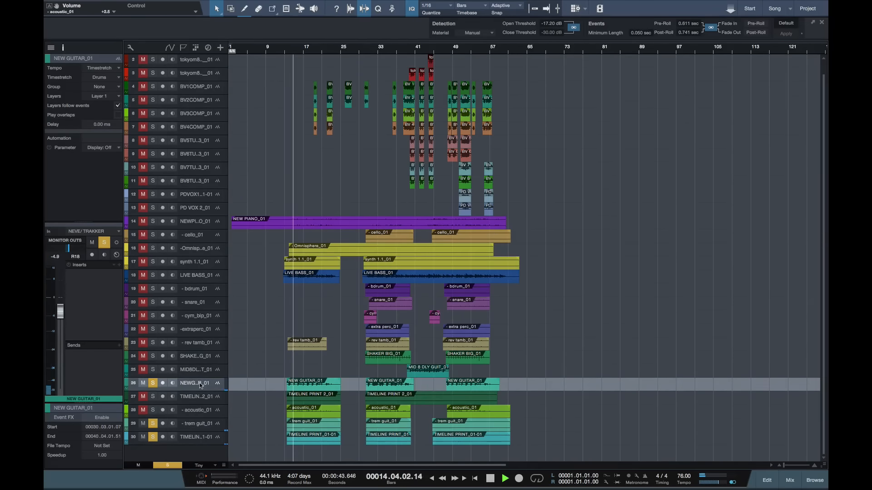
click(198, 427)
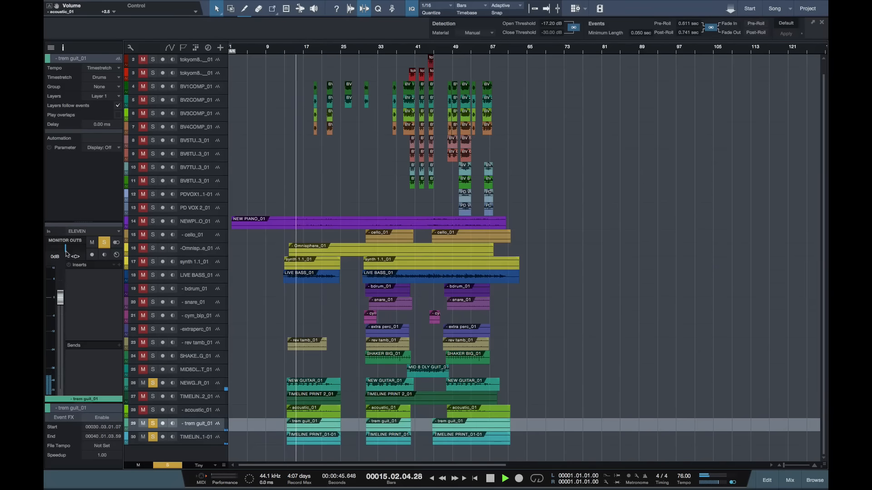
drag(62, 249, 60, 249)
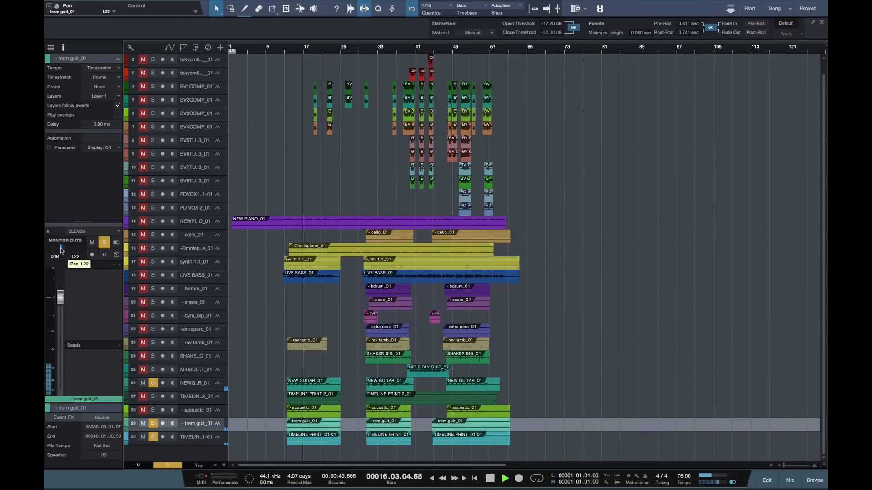
click(159, 386)
click(153, 423)
click(153, 436)
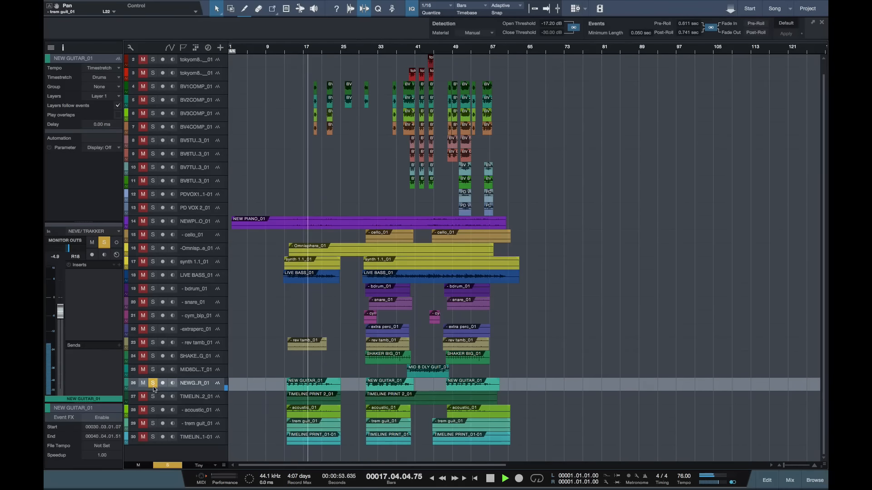
click(154, 383)
Play the song from about bar 31 and raise the bdrum_01 track's volume to +2.7 dB.
scroll(293, 213, up, 1)
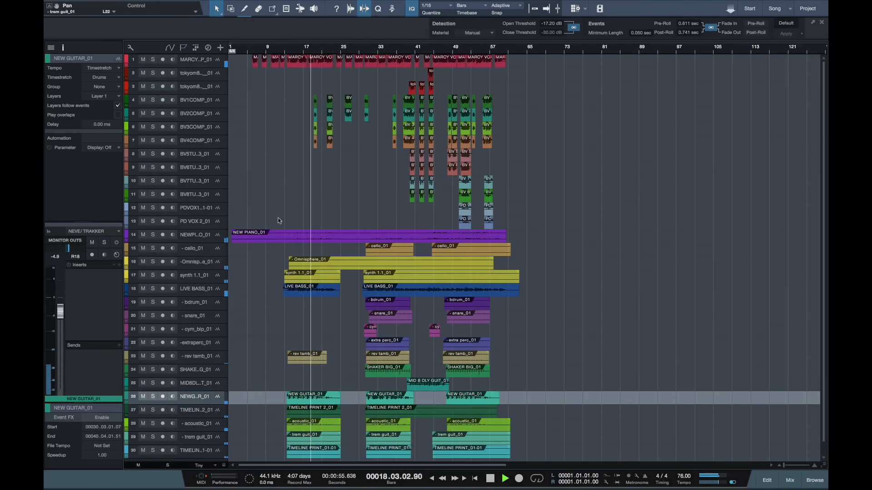
click(203, 103)
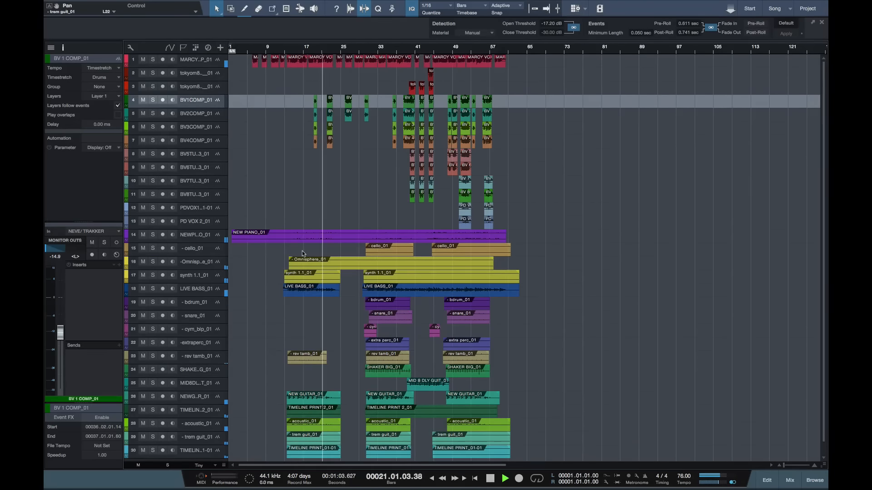
scroll(310, 241, down, 1)
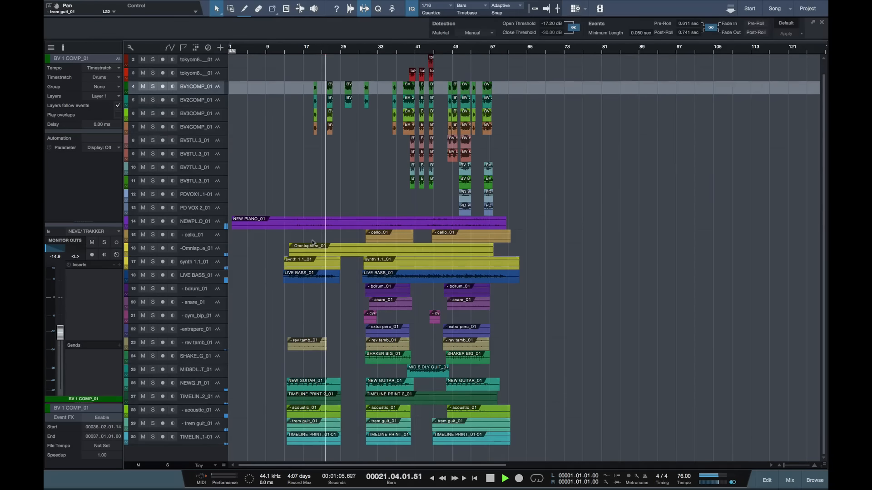
click(374, 51)
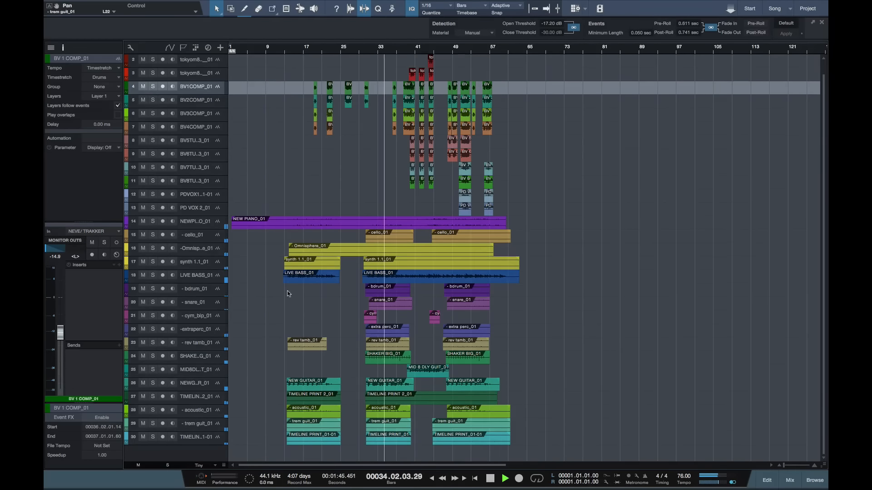
click(202, 290)
drag(59, 298, 60, 289)
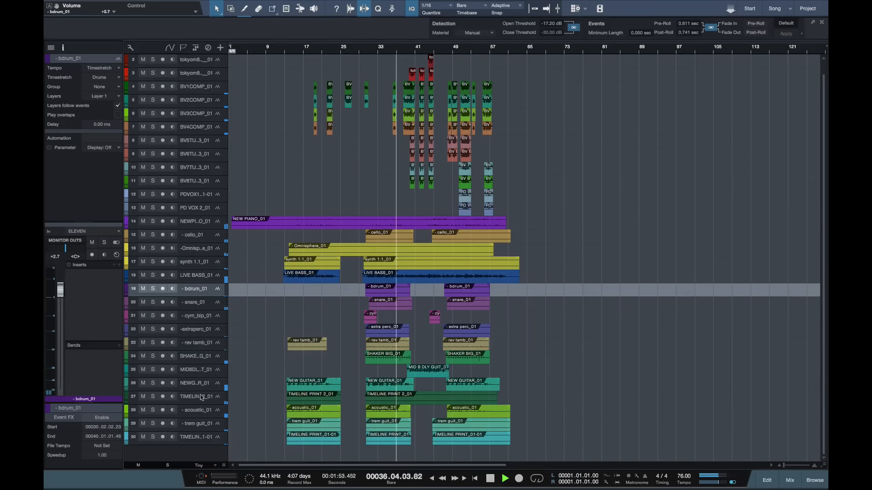
Raise the volume of TIMELINE PRINT_01-01 to +2.7 dB and of TIMELINE PRINT 2_01 to +0.4 dB.
click(192, 442)
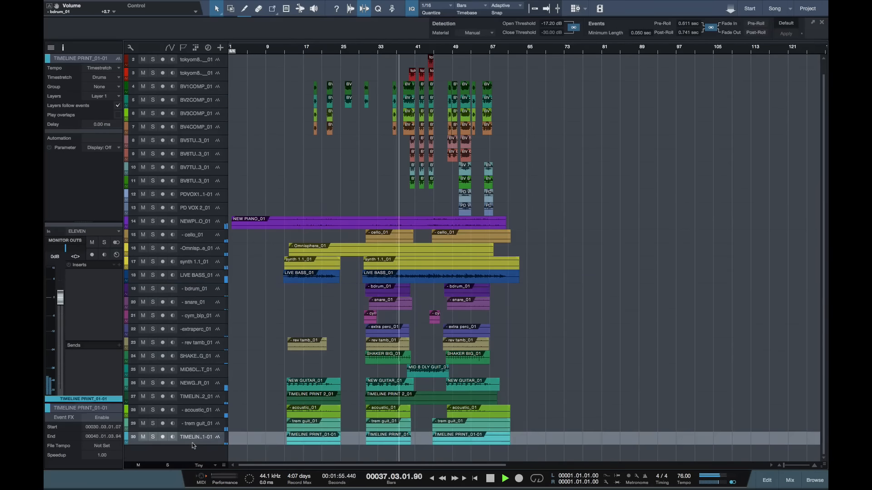
drag(60, 297, 60, 287)
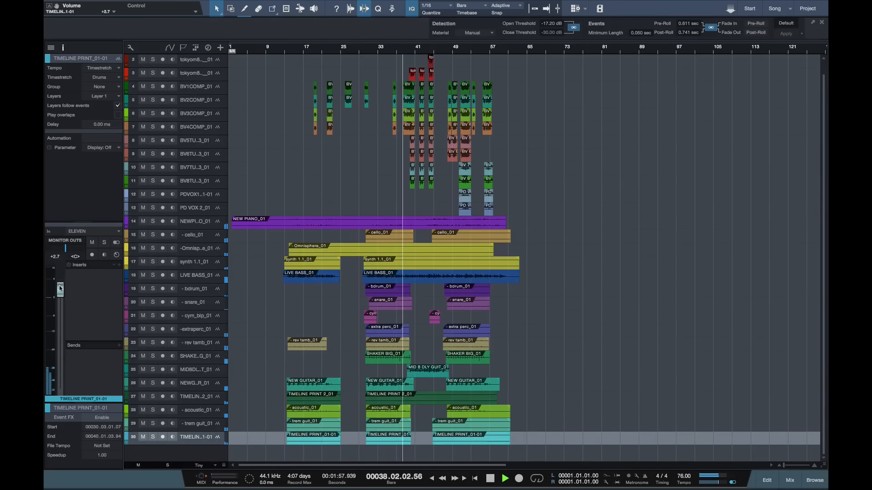
click(194, 398)
drag(60, 308, 60, 297)
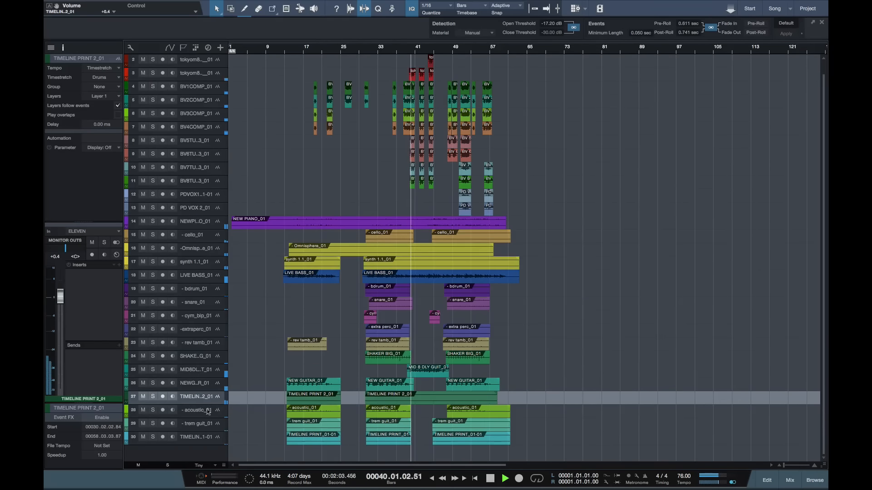
Pan the MID 8 DLY GUIT_01 track to R36 and lower its volume to -1.8 dB.
click(200, 371)
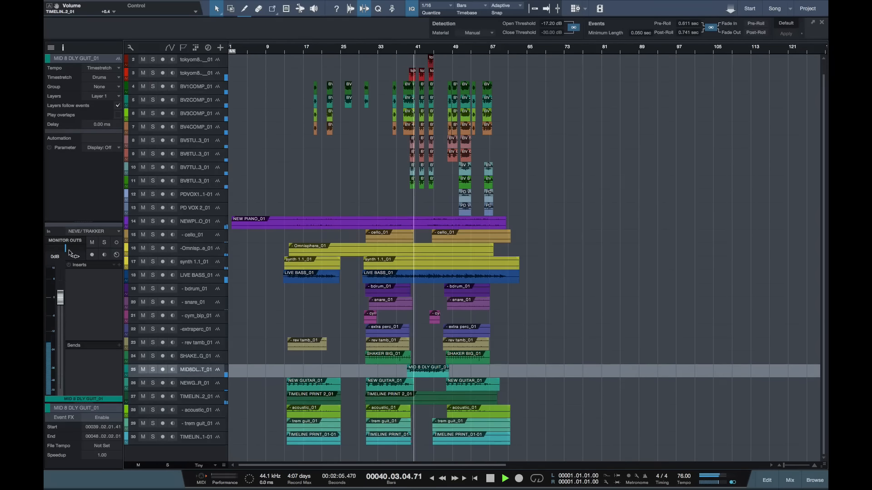
drag(74, 253, 73, 249)
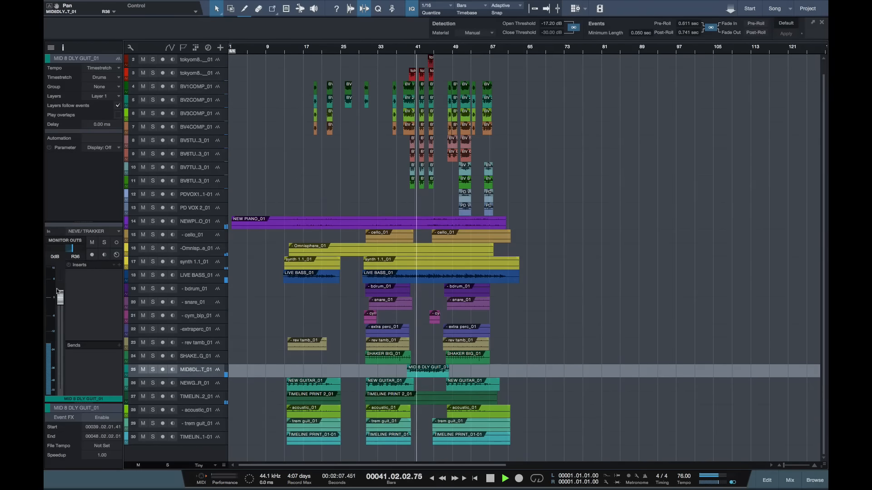
drag(59, 297, 61, 305)
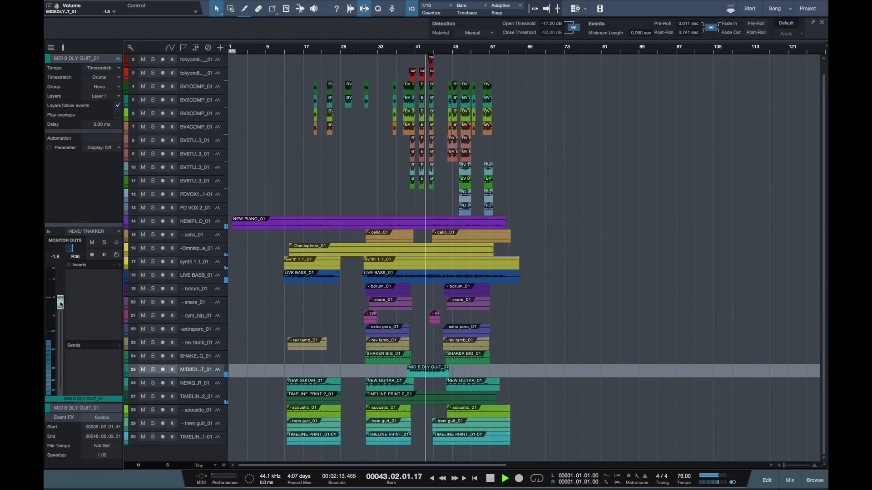
Expand the cym_bip_01 track's height and lower its volume to -0.9 dB.
click(198, 315)
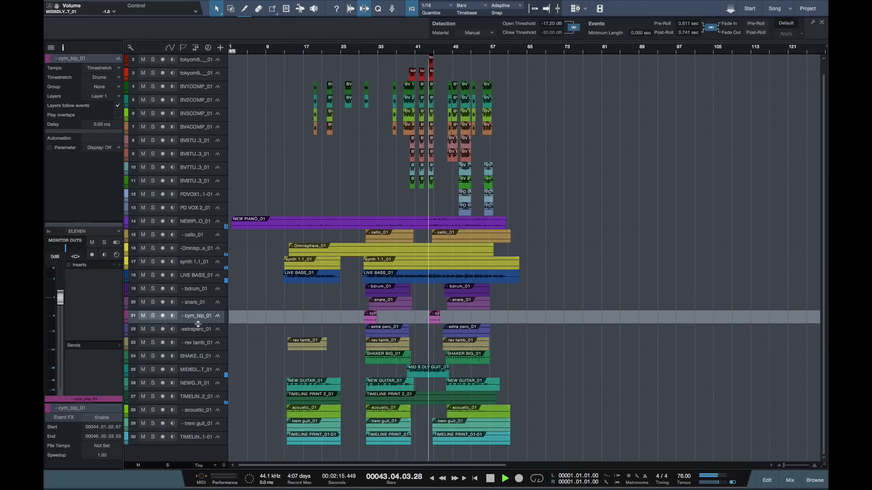
double_click(197, 324)
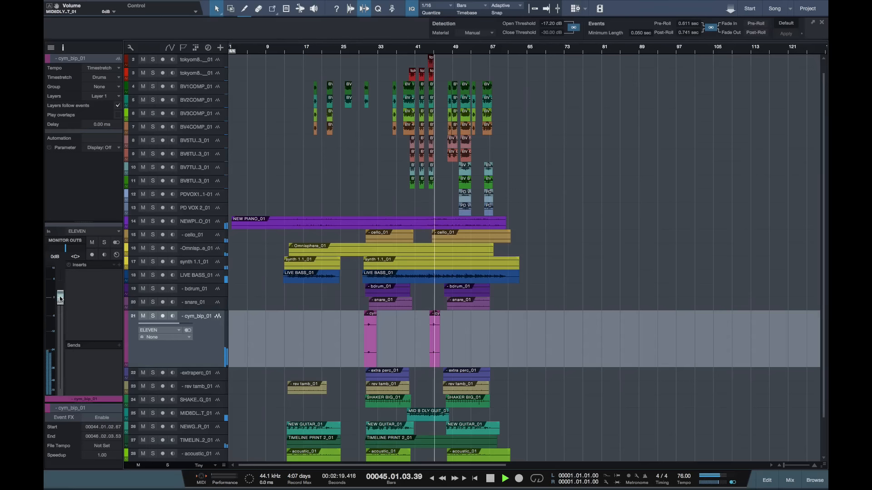
drag(60, 300, 60, 301)
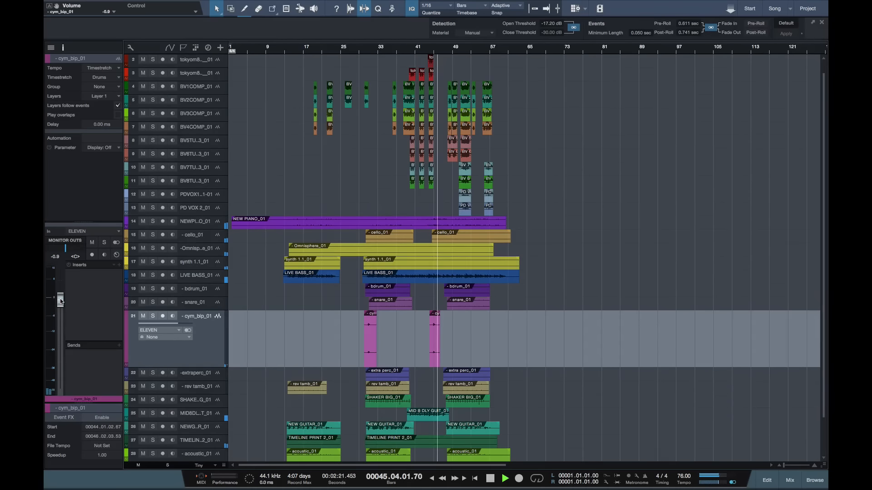
Enlarge the lead vocal and two tokyo m8 tracks, and move the tokyo m8 bv1 db track directly below the lead vocal.
scroll(347, 256, up, 1)
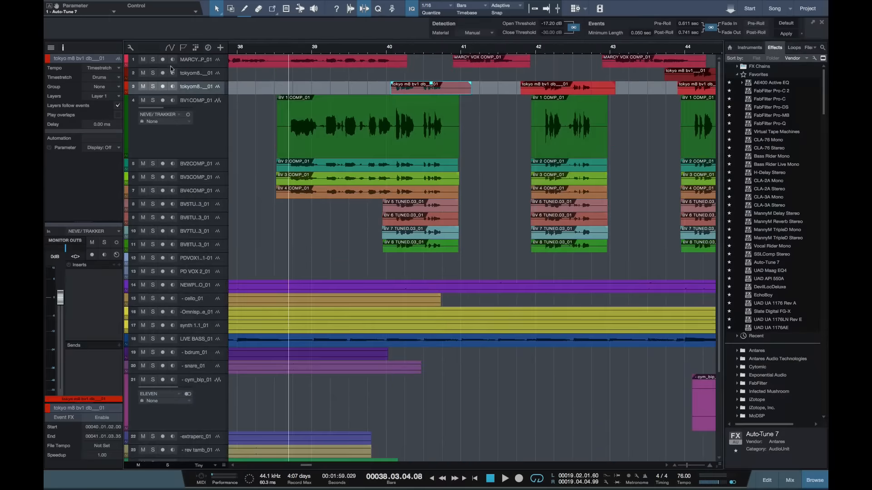
shift+click(193, 64)
drag(193, 94, 193, 374)
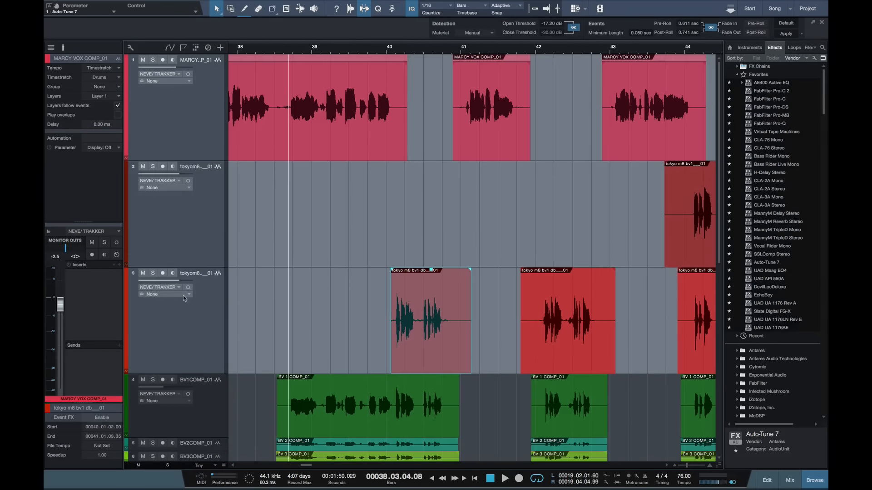
drag(195, 323, 234, 151)
key(z)
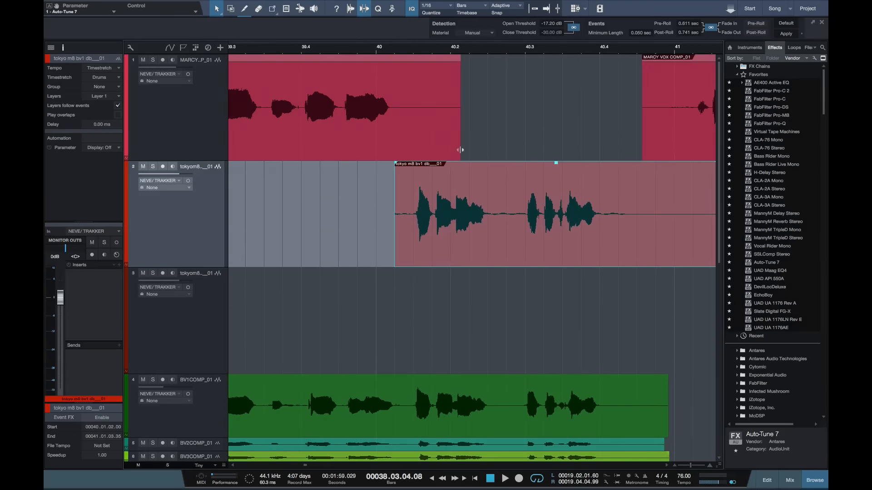
Trim the lead vocal event's end and the tokyo m8 bv1 db event's start to meet at about 40.1.3.
drag(460, 150, 412, 149)
drag(394, 230, 411, 232)
click(374, 230)
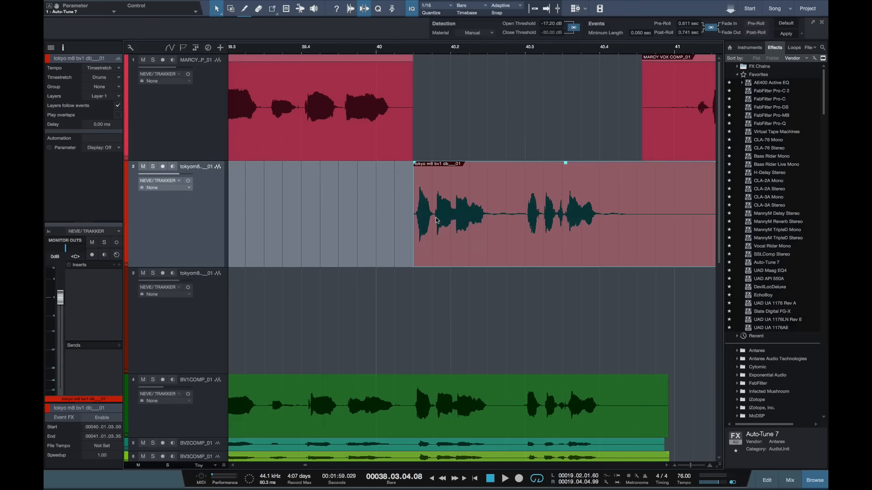
Split the first tokyo m8 bv1 db event where the next lead vocal starts, delete its tail, and move the phrase onto the lead vocal track.
scroll(438, 220, right, 5)
alt+click(498, 216)
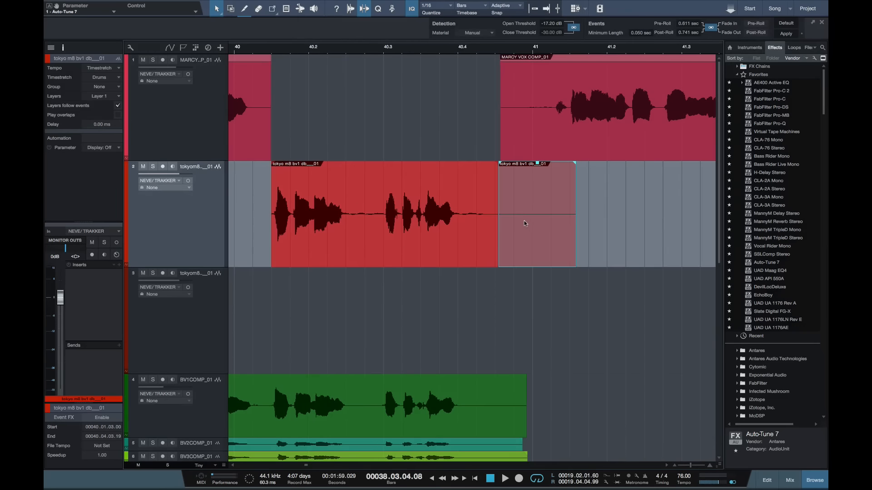
key(Delete)
drag(394, 249, 372, 121)
Split the overlapping lead vocal and tokyo m8 bv1 db events at about 41.4.2, deleting the double's head and the lead's tail.
scroll(409, 189, right, 12)
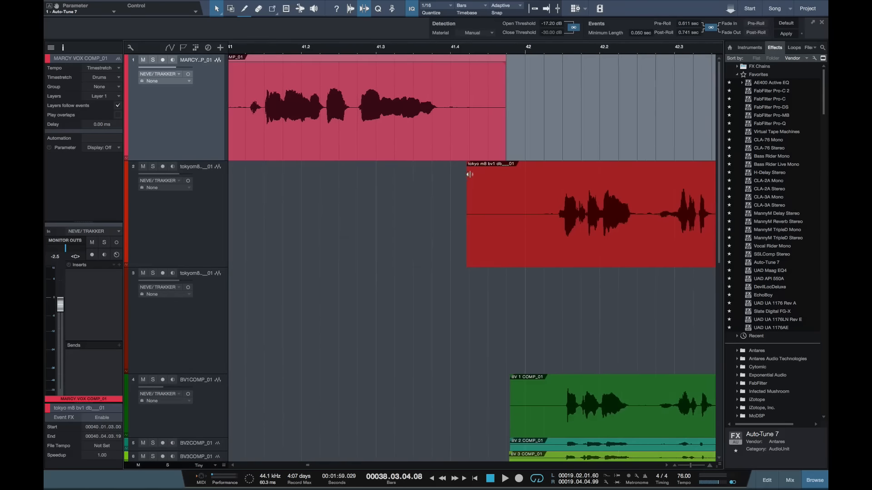
drag(538, 115, 471, 195)
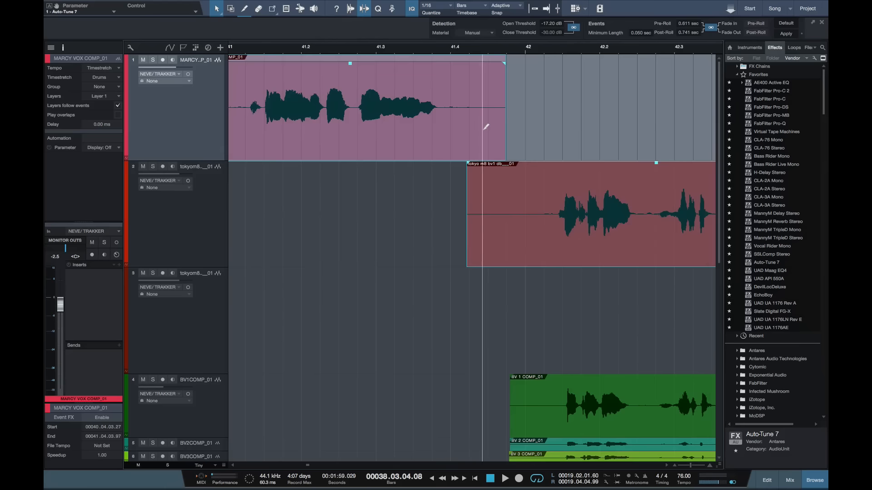
super+click(482, 130)
click(472, 235)
key(Delete)
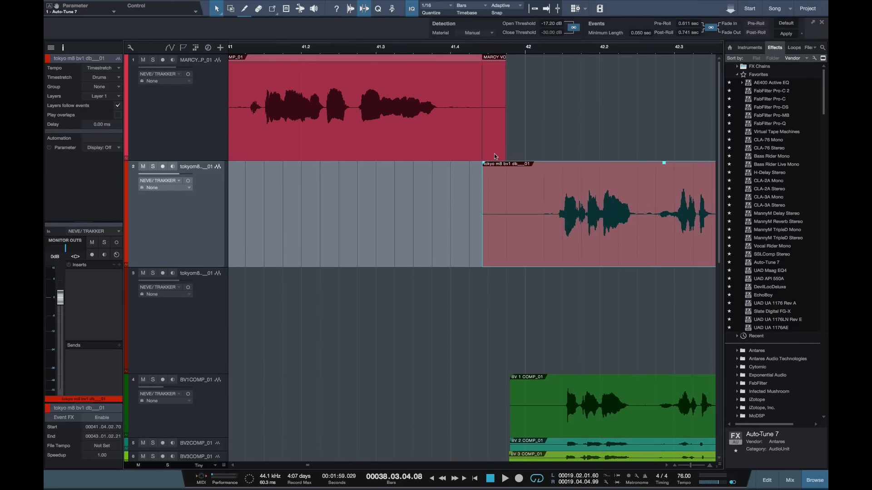
click(494, 149)
key(Delete)
Split the overlapping lead vocal and tokyo m8 bv1 db events just before bar 43, deleting the lead's head and the double's tail.
scroll(467, 183, right, 14)
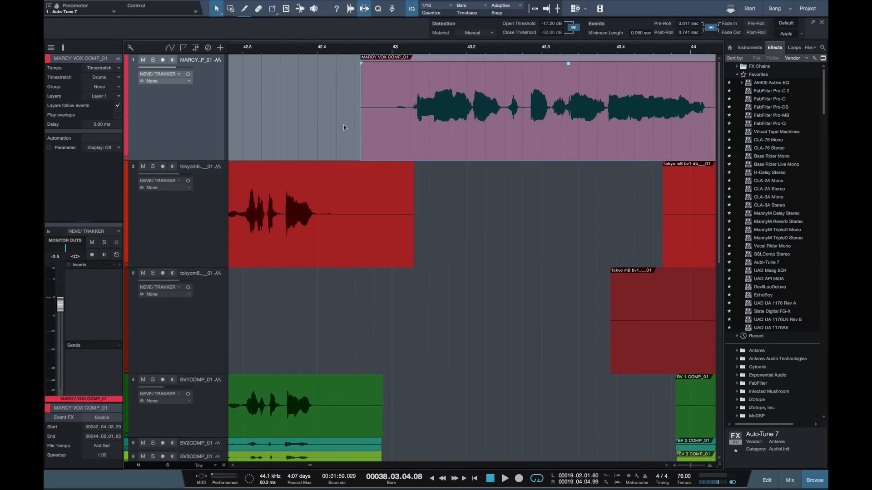
drag(347, 129, 376, 179)
super+click(390, 127)
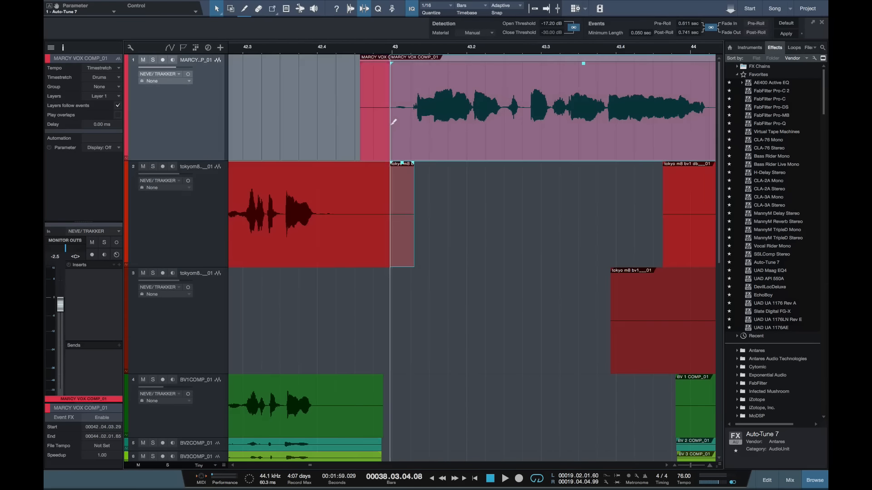
click(372, 132)
key(Delete)
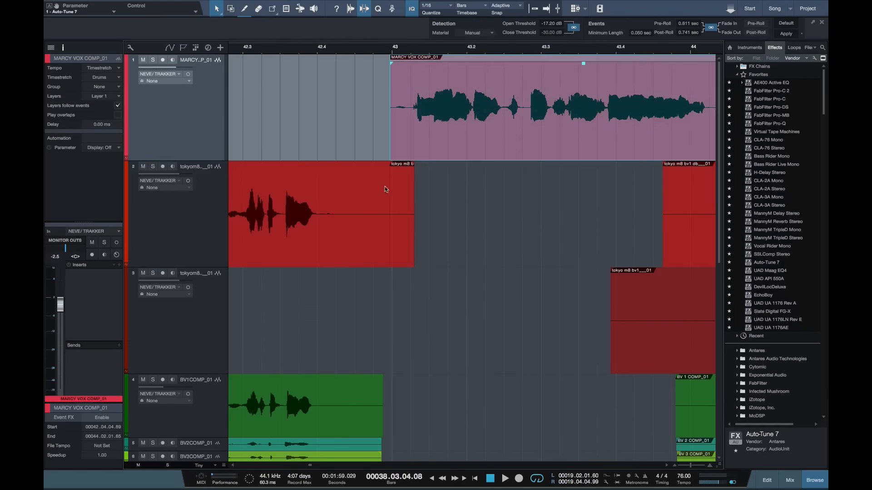
click(407, 234)
key(Delete)
Move the trimmed tokyo m8 bv1 db event near bar 42 into the gap on the lead vocal track.
scroll(325, 228, left, 2)
key(w)
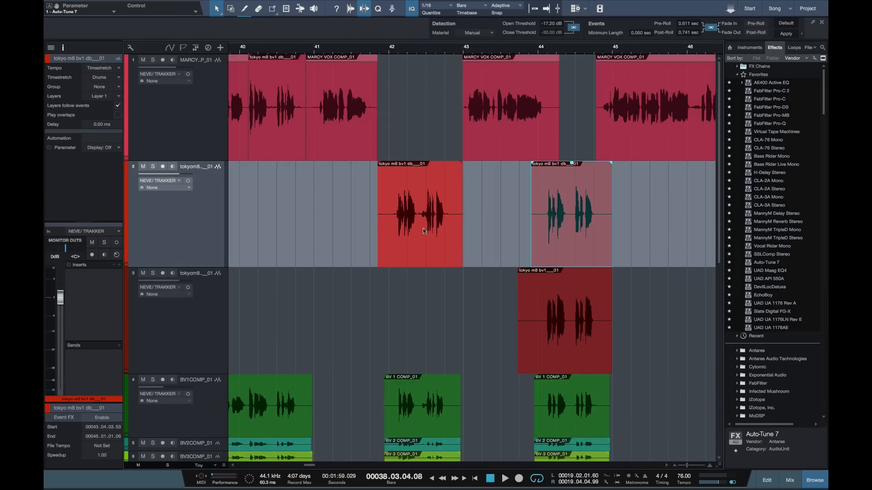
drag(424, 231, 419, 127)
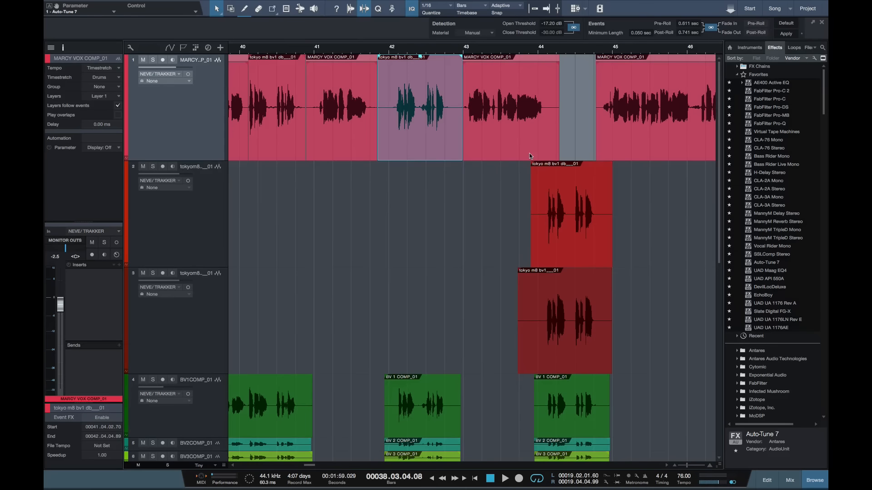
Split the lead vocal and last tokyo m8 bv1 db events at both overlaps, at about 44.1.2 and 44.4.2.
scroll(512, 177, right, 8)
key(e)
key(e)
scroll(454, 184, right, 2)
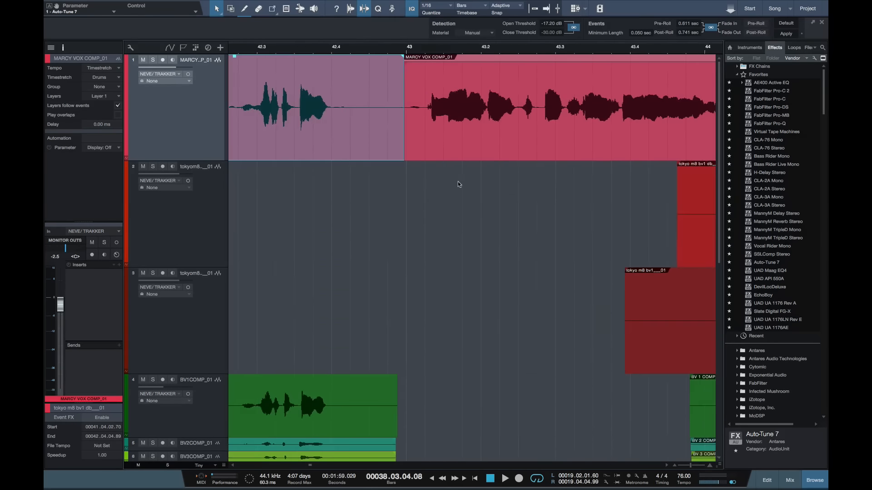
scroll(458, 181, right, 16)
drag(455, 107, 366, 213)
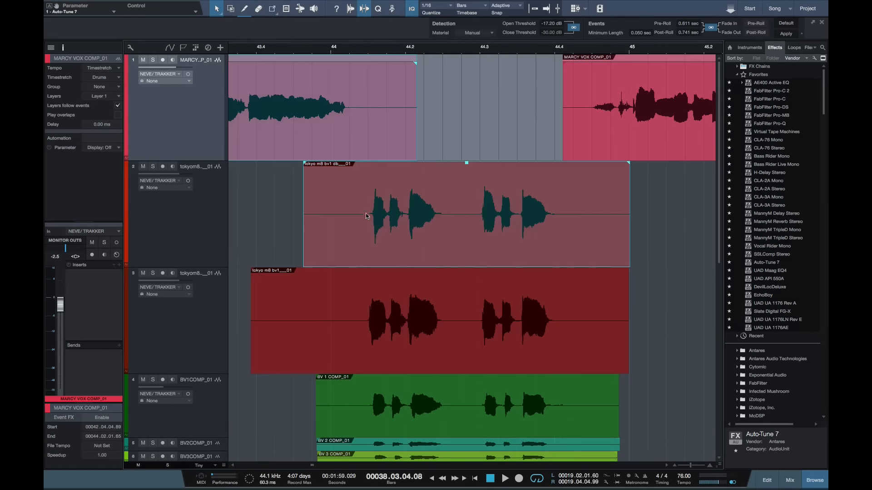
click(367, 181)
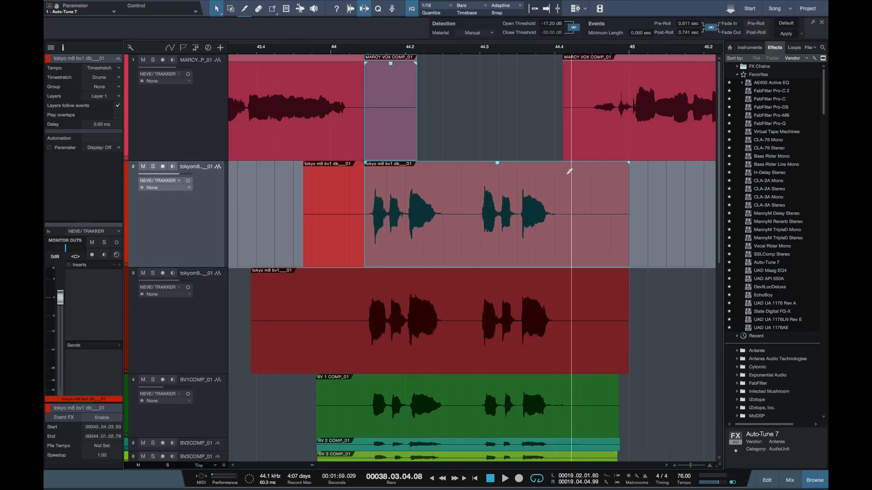
drag(530, 120, 597, 194)
super+click(580, 195)
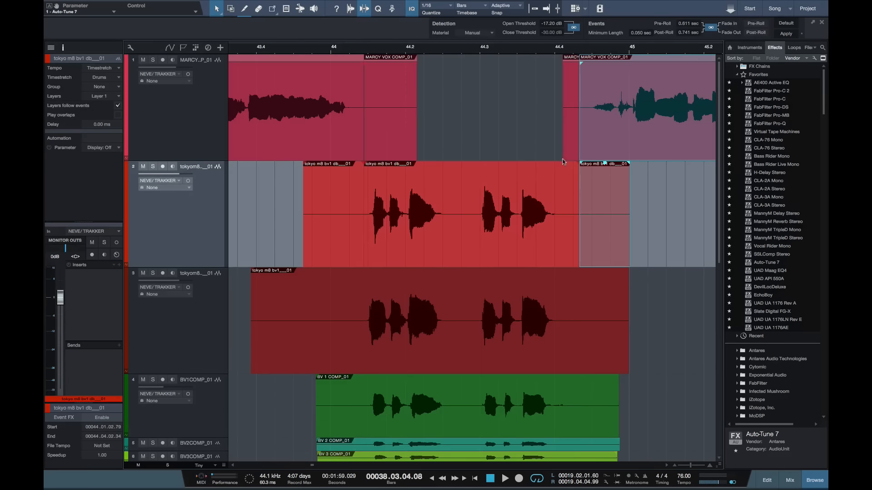
Delete the two lead vocal pieces beside the bar 44 gap and the leftover head and tail of the tokyo m8 bv1 db event.
click(399, 154)
key(Delete)
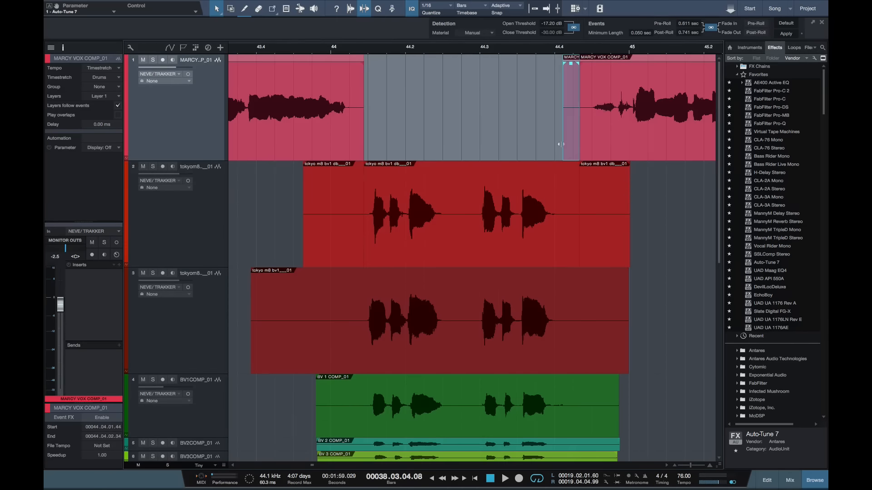
key(Delete)
click(351, 221)
key(Delete)
click(604, 222)
key(Delete)
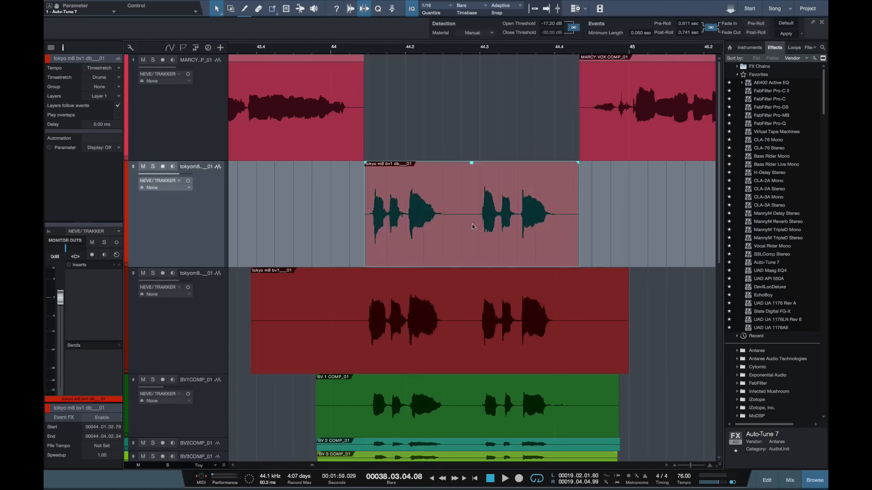
Move the remaining tokyo m8 bv1 db phrase at bar 44 into the gap on the lead vocal track.
drag(472, 224, 461, 116)
key(w)
key(w)
key(w)
key(w)
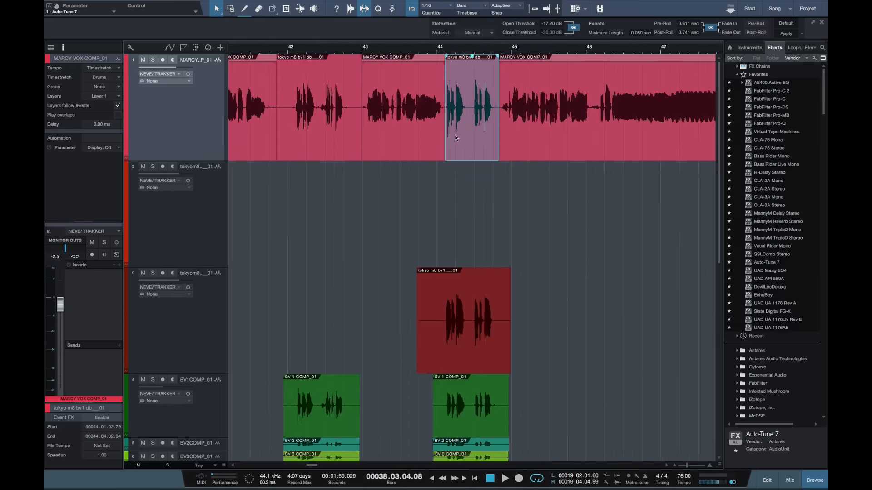
key(w)
Remove the empty second track, the tokyo m8 track whose phrases now sit on the lead vocal track.
right_click(194, 229)
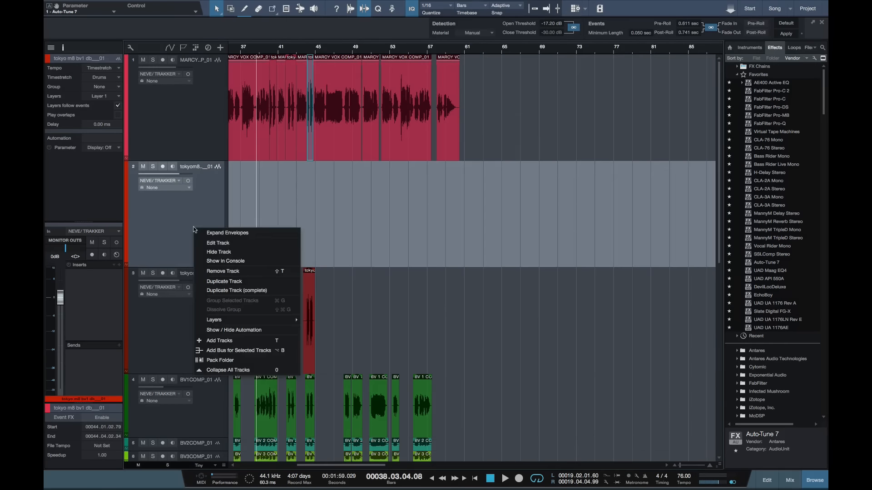
click(225, 271)
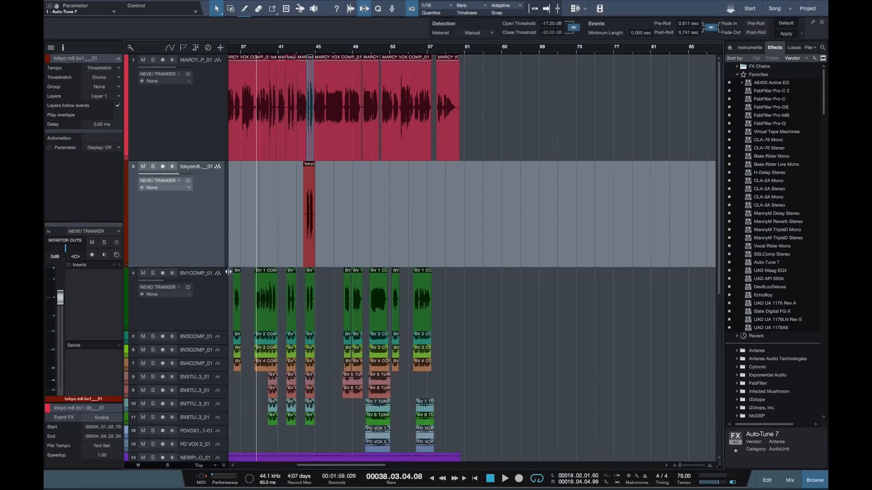
Play back the edited lead vocal from bar 38 to check the merged tokyo m8 phrases.
scroll(319, 207, left, 2)
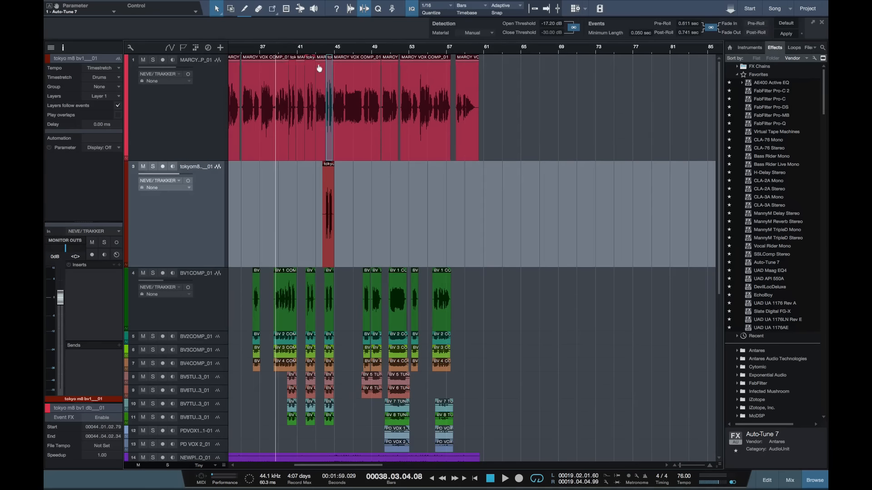
key(space)
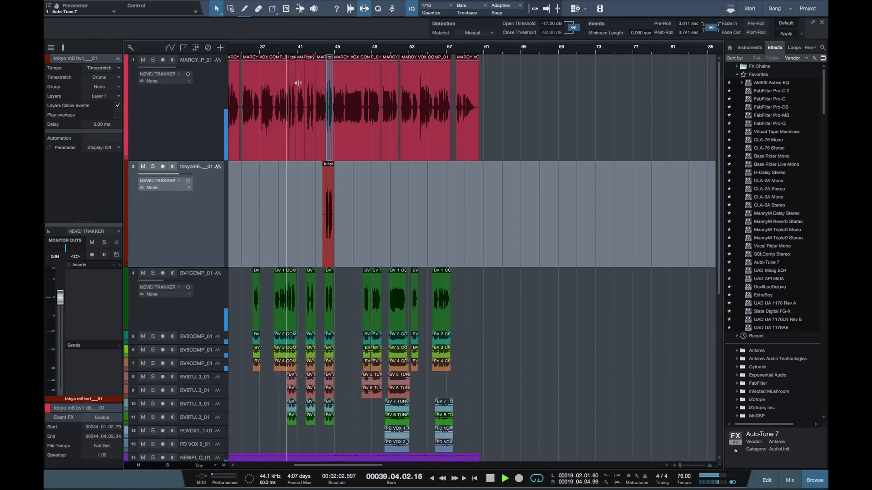
key(w)
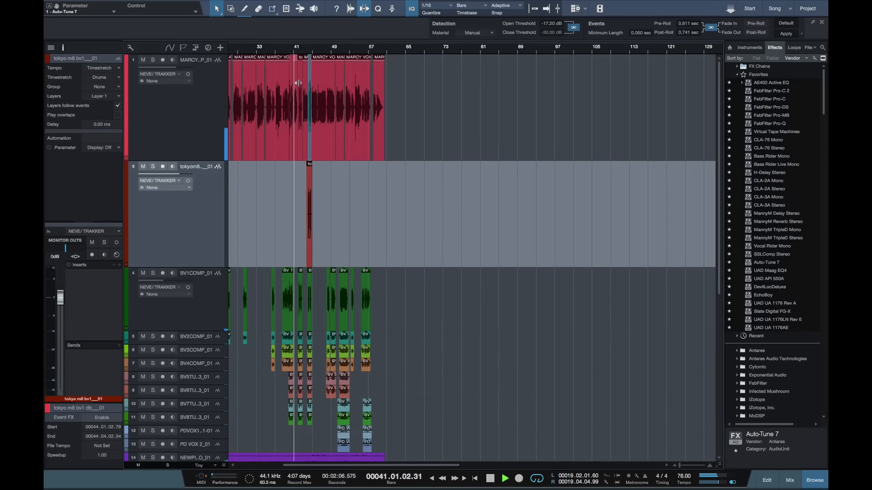
scroll(270, 100, left, 5)
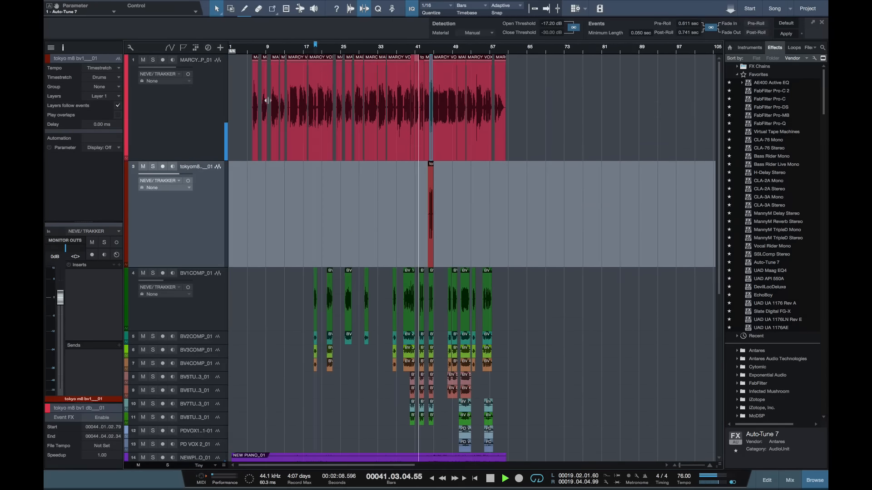
key(space)
Shrink all tracks to fit the whole arrangement in view, and enlarge only the lead vocal track's height.
click(253, 47)
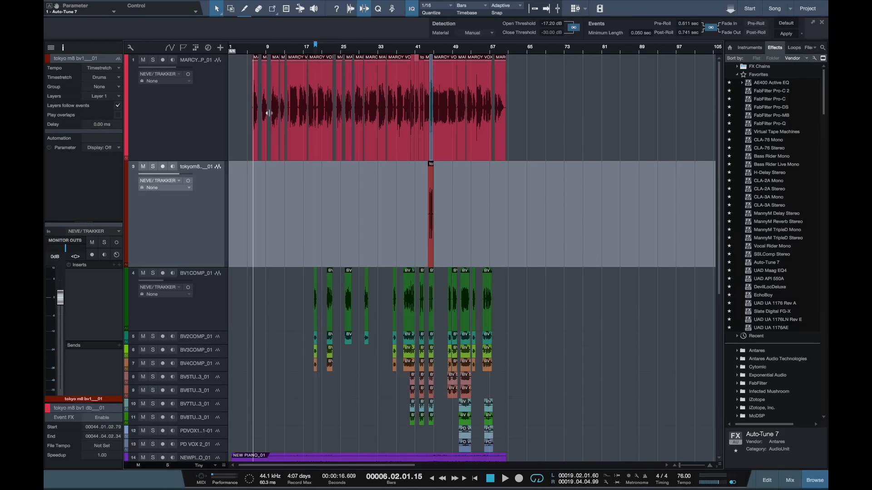
key(ctrl+a)
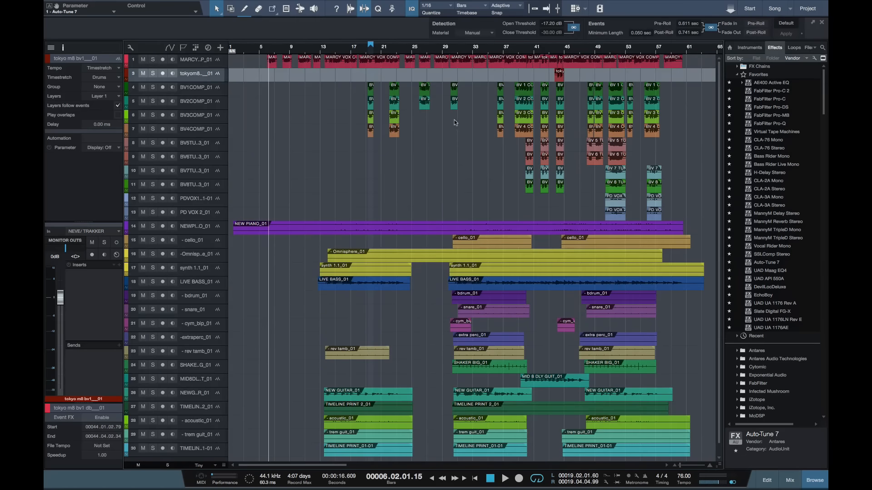
scroll(449, 125, down, 1)
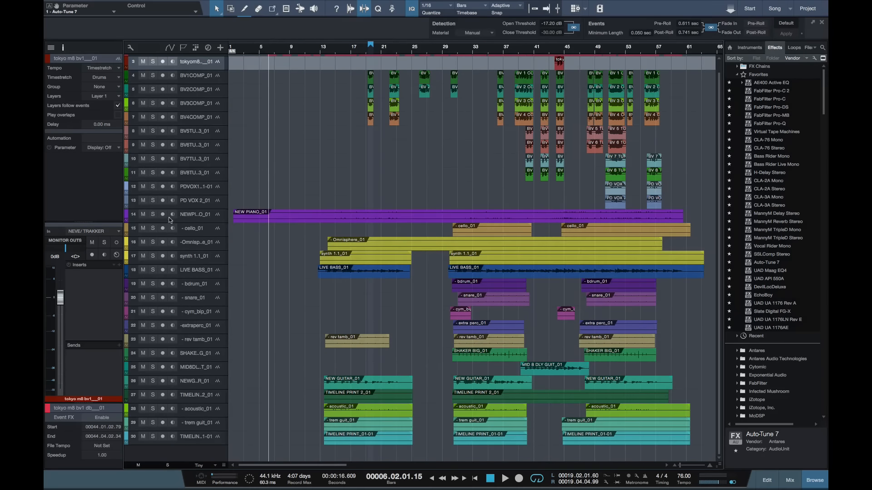
scroll(218, 198, up, 1)
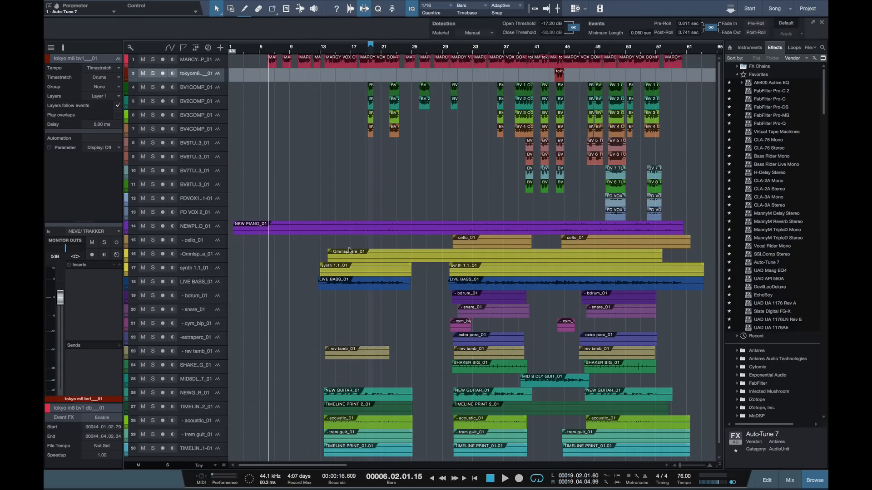
scroll(374, 280, down, 1)
scroll(374, 280, up, 1)
click(200, 59)
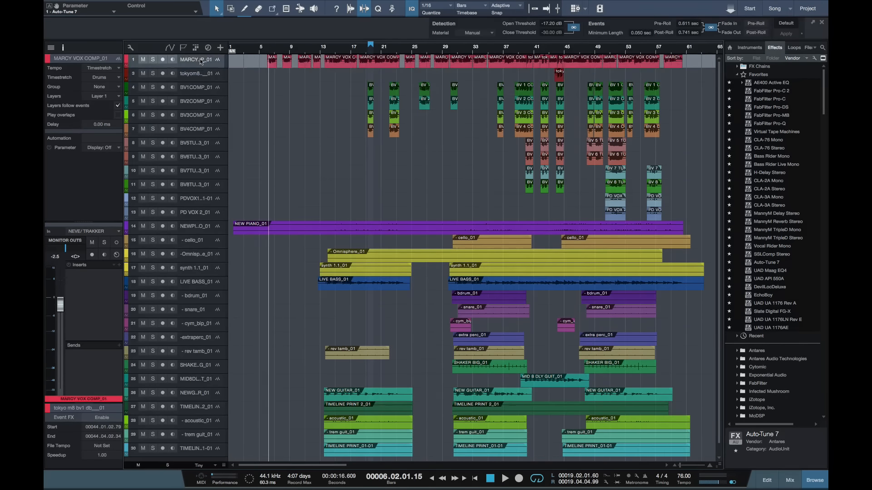
drag(196, 68, 195, 141)
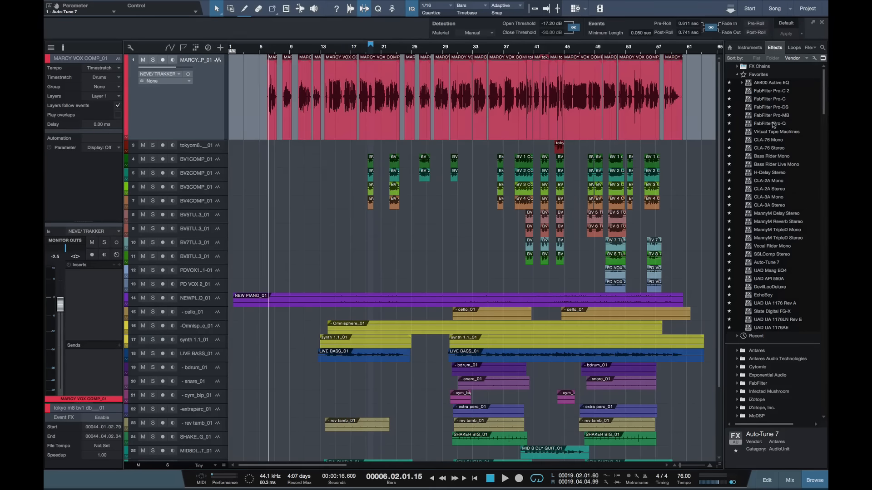
Insert FabFilter Pro-Q on the lead vocal track and set its analyzer to Pre+Post.
drag(773, 124, 91, 281)
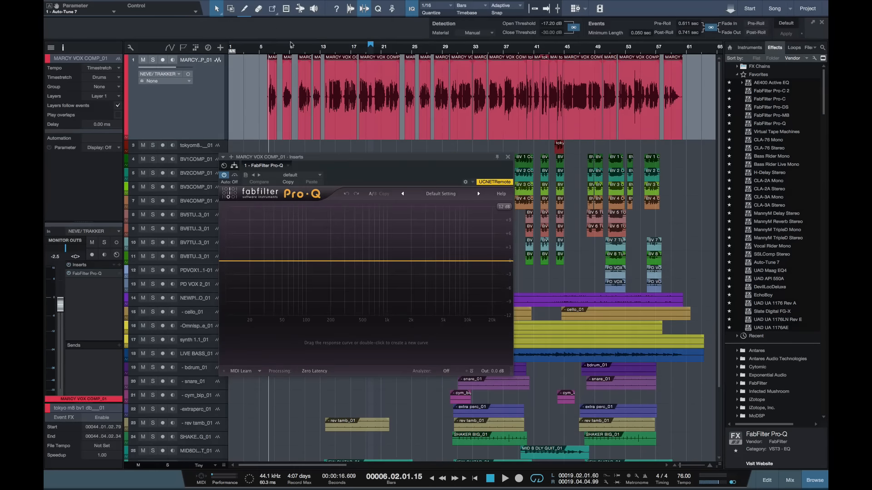
click(329, 49)
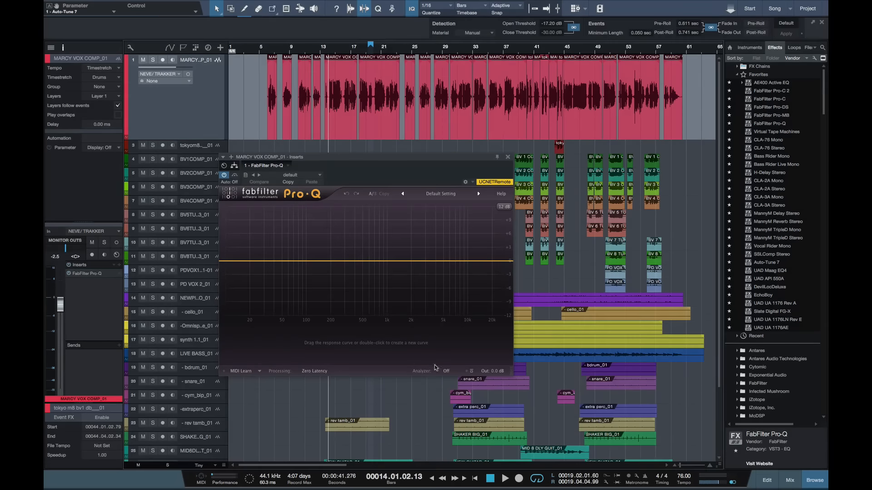
click(446, 371)
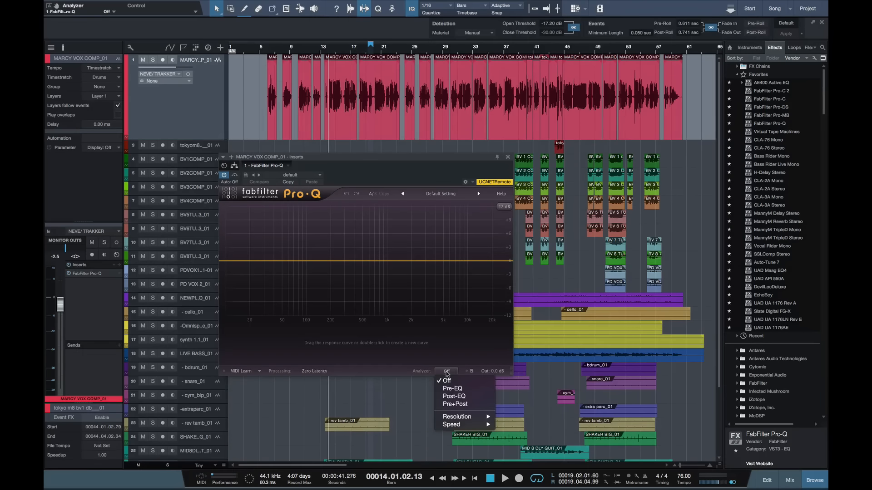
click(453, 405)
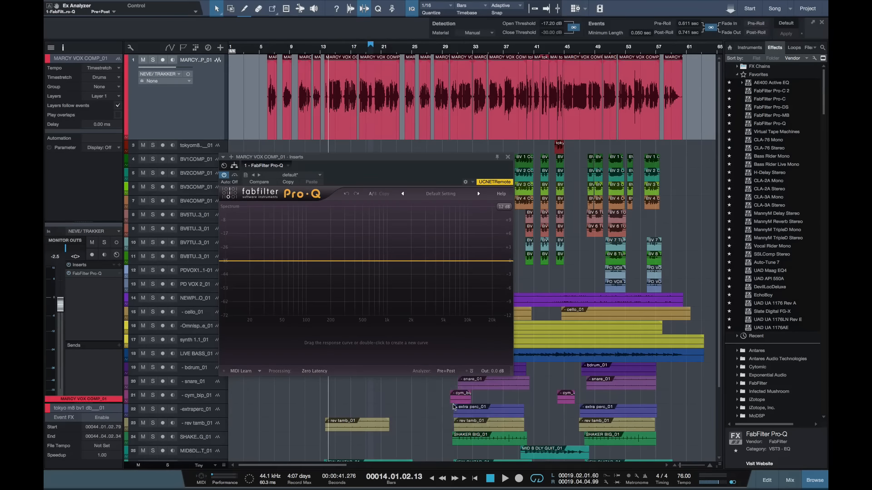
Solo the lead vocal and play it from about bar 14 to examine its frequency spectrum in Pro-Q.
key(space)
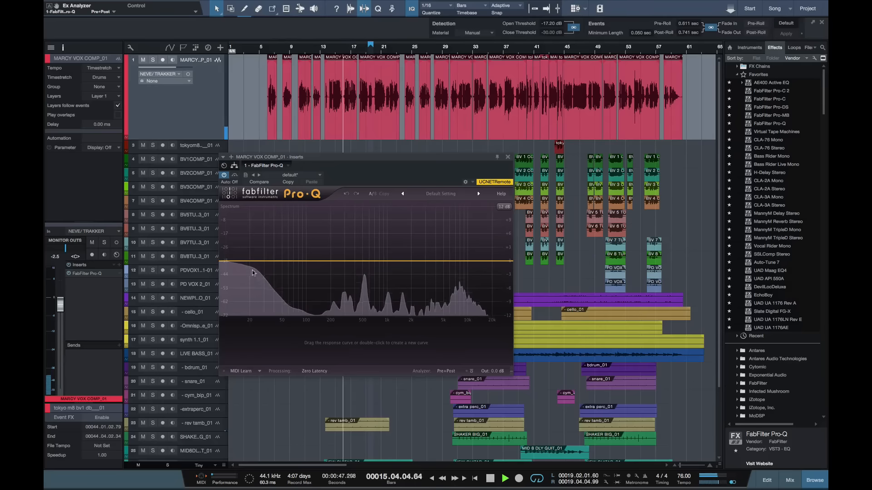
key(s)
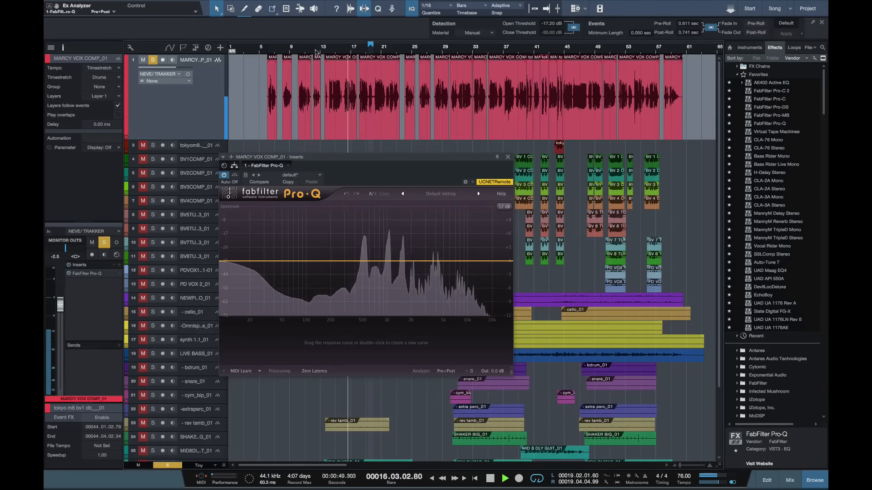
click(329, 48)
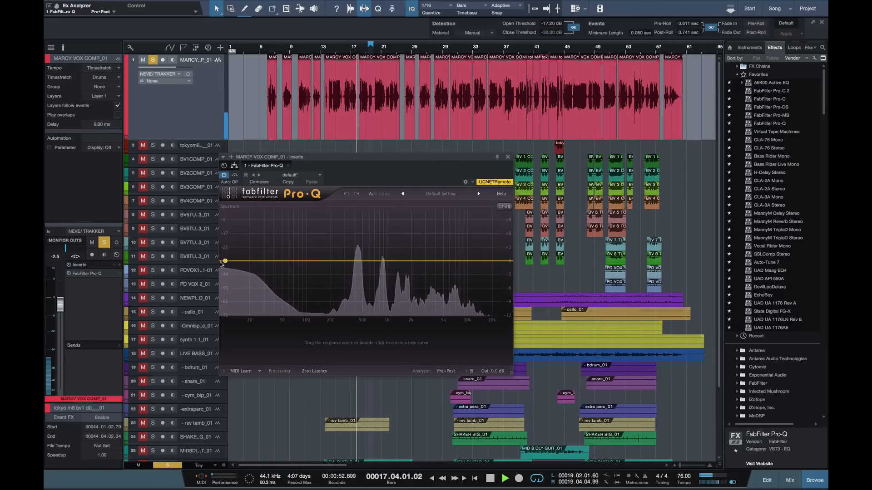
Try a high-cut filter in Pro-Q on the lead vocal, sweeping it down to about 120 Hz, and delete the band.
click(508, 263)
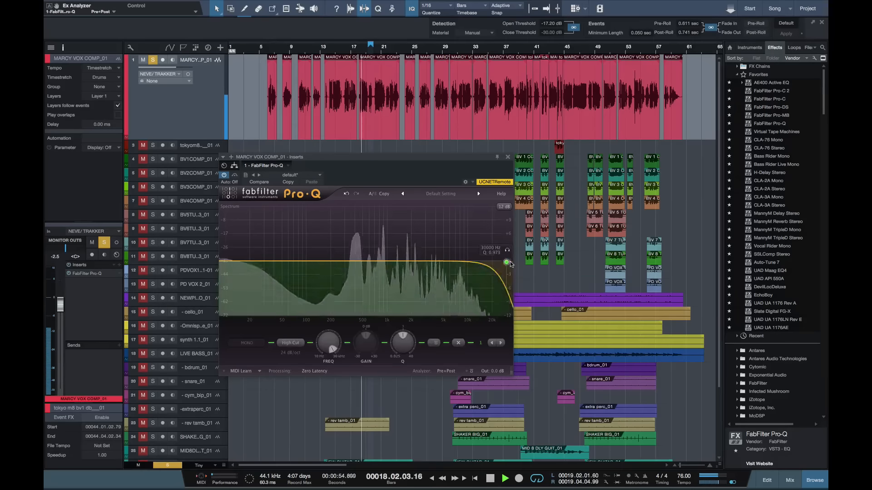
drag(508, 262, 313, 262)
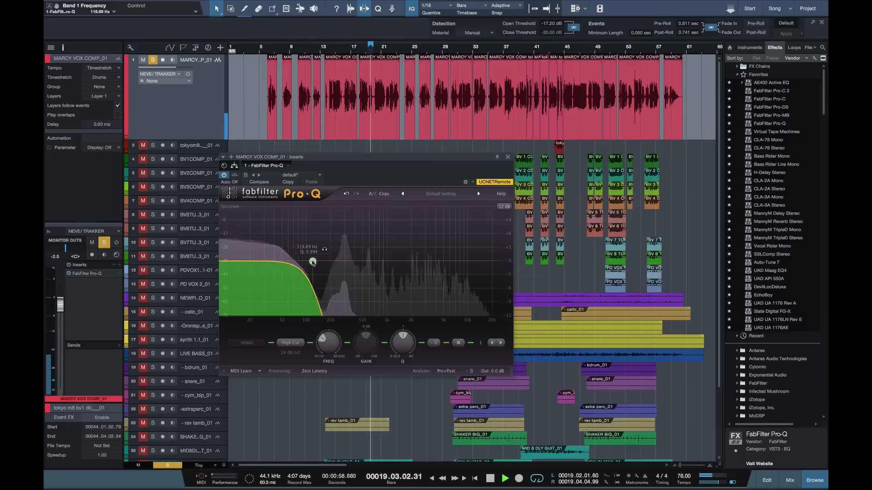
drag(312, 262, 506, 259)
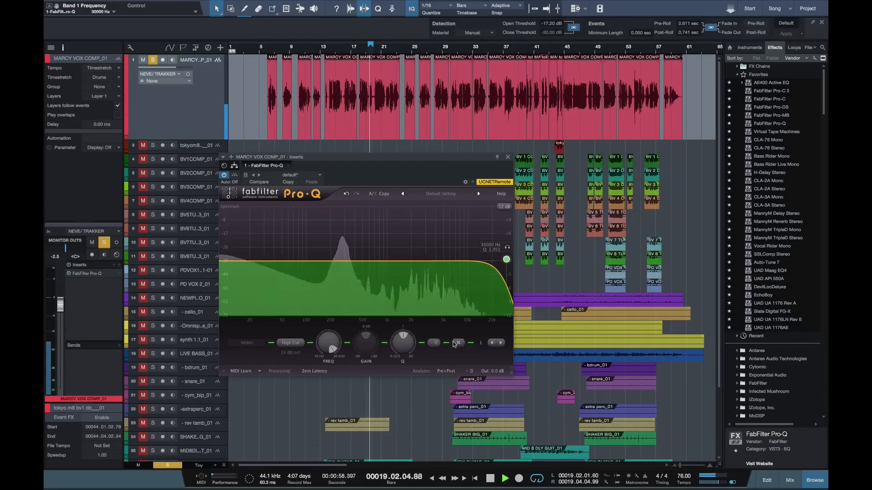
click(455, 343)
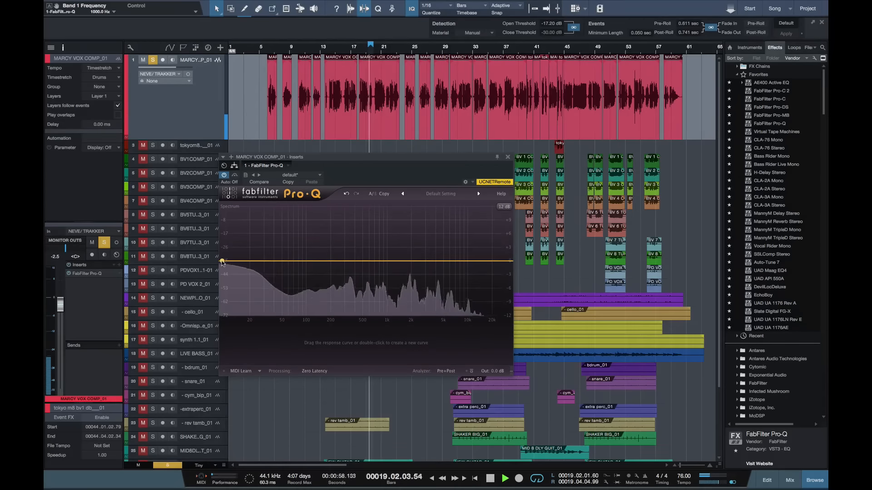
Add a low-cut filter at about 160 Hz to the lead vocal in Pro-Q, stop playback and close the plug-in.
drag(222, 262, 324, 259)
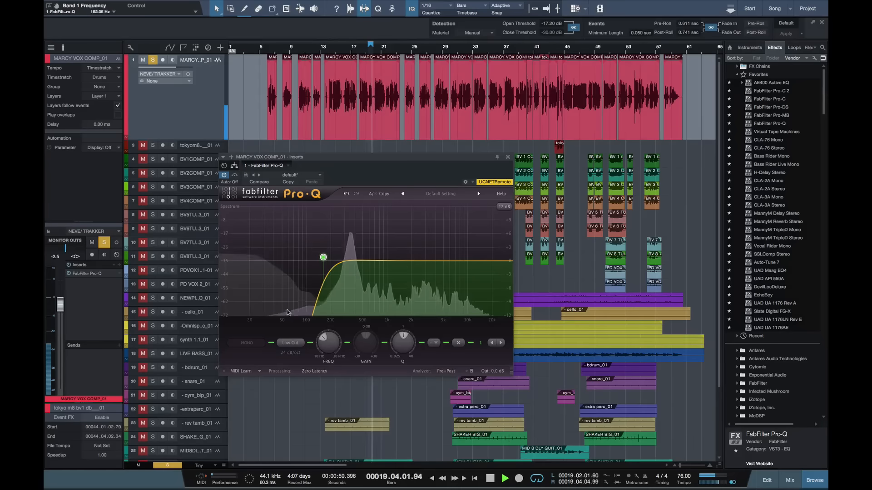
key(space)
click(507, 157)
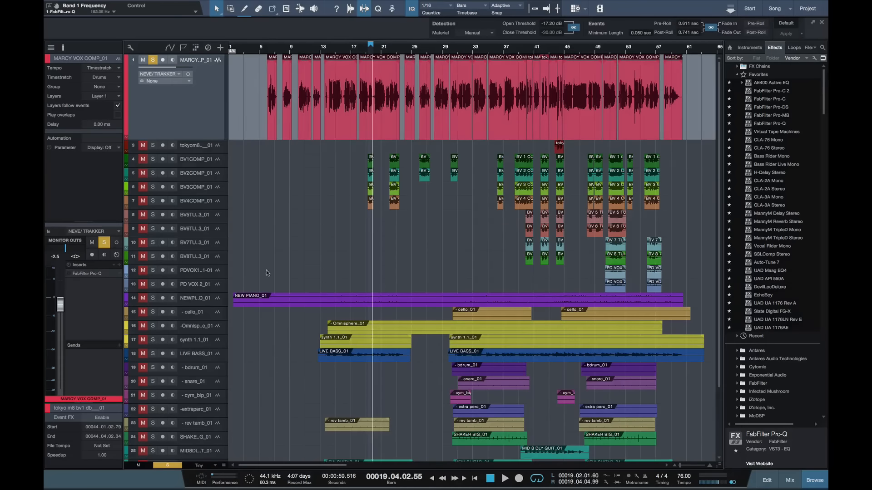
Insert the PreSonus Pro EQ on the lead vocal track after FabFilter Pro-Q.
scroll(764, 384, down, 5)
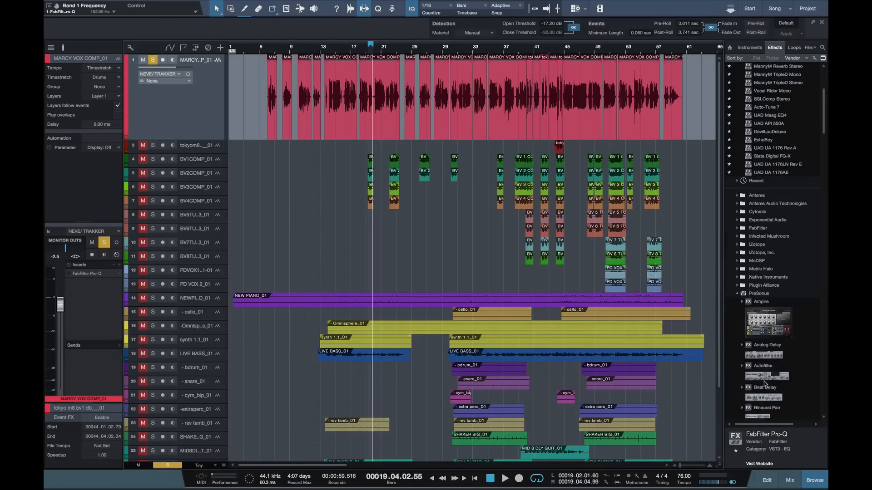
scroll(764, 382, down, 5)
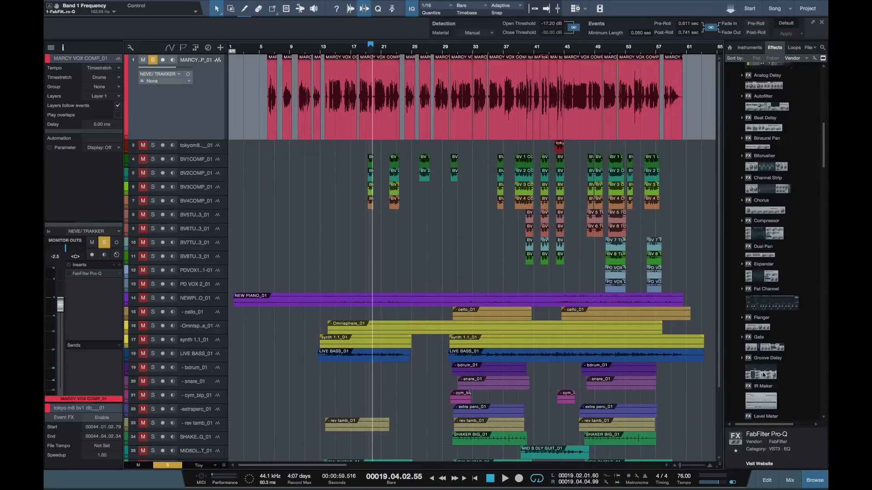
scroll(764, 375, down, 10)
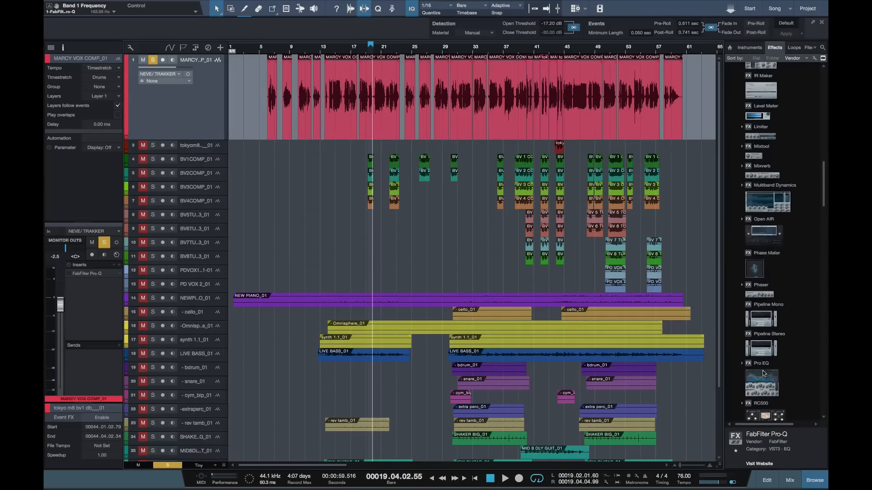
scroll(763, 373, down, 1)
drag(762, 370, 113, 312)
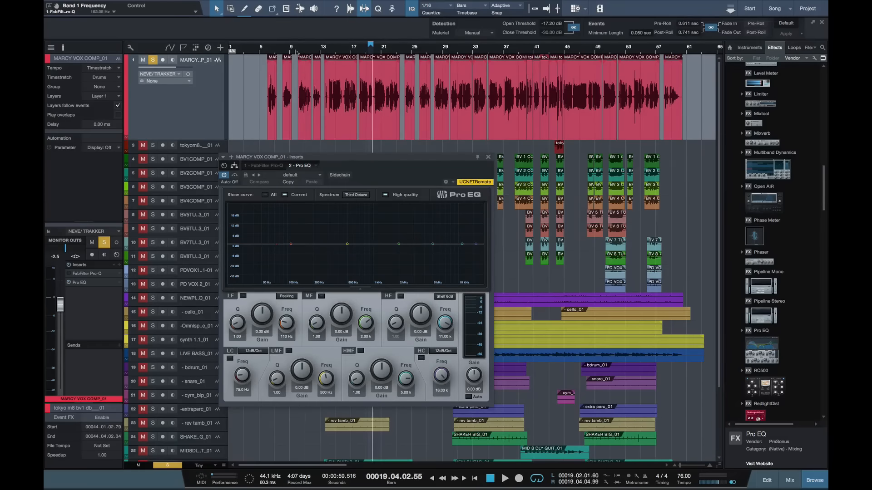
While playing from about bar 14, enable Pro EQ's low cut with a 24dB/Oct slope and a frequency of 114 Hz.
click(333, 52)
key(space)
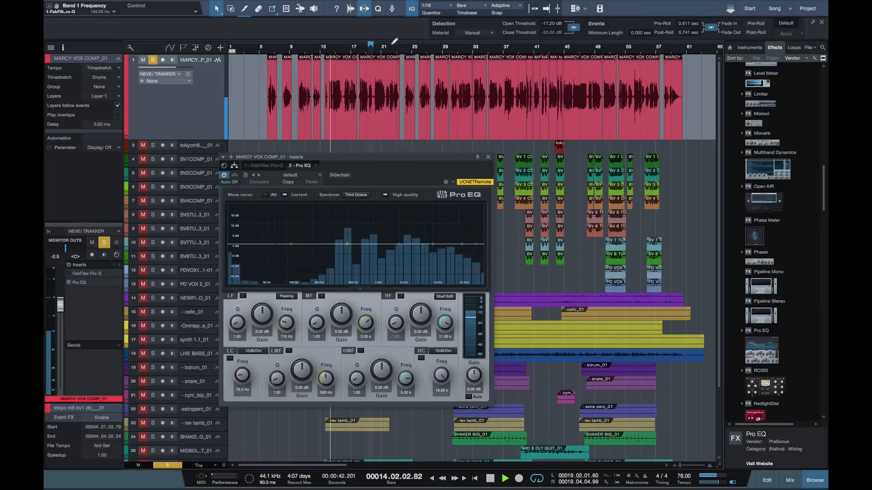
click(230, 359)
click(254, 352)
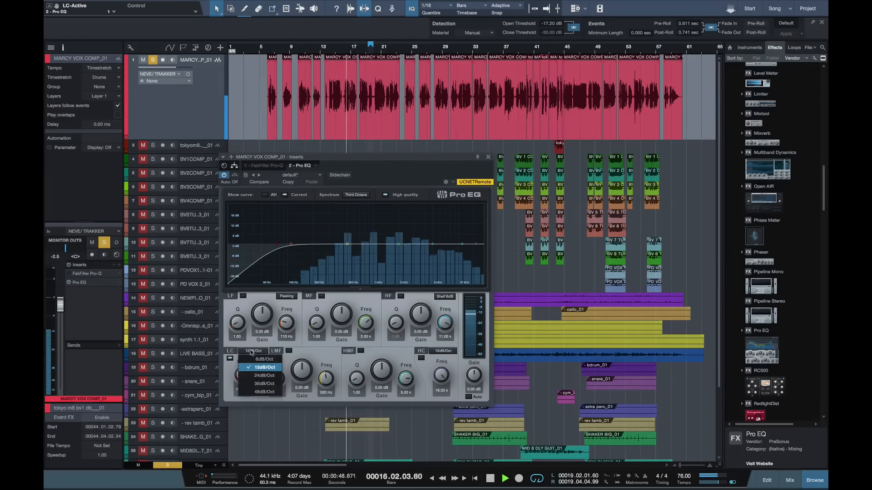
click(254, 381)
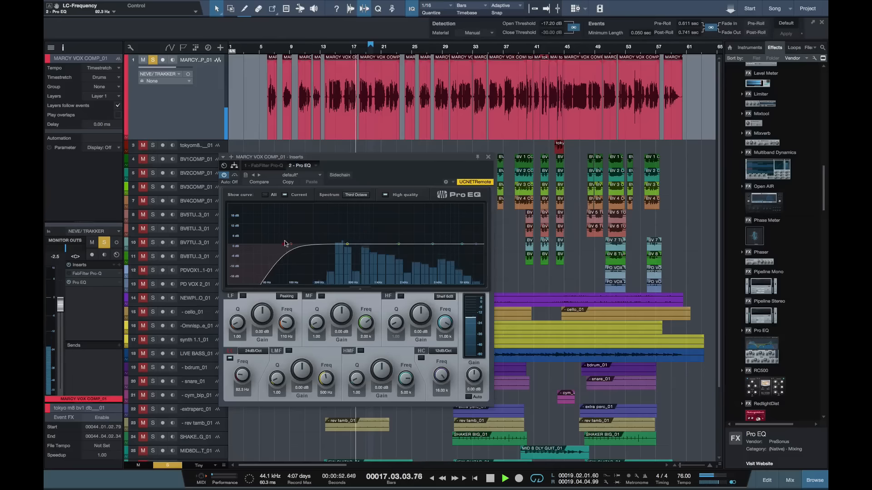
drag(282, 245, 292, 240)
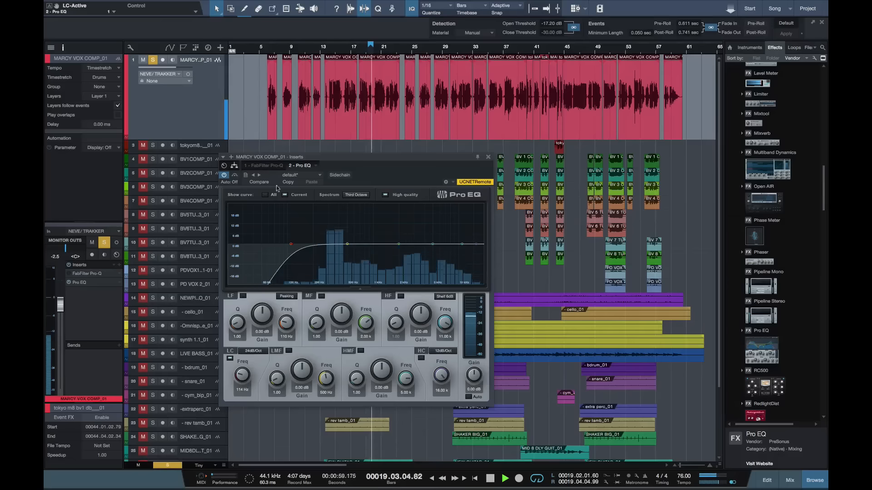
Close Pro EQ, stop playback and take the lead vocal track out of solo.
click(488, 157)
key(space)
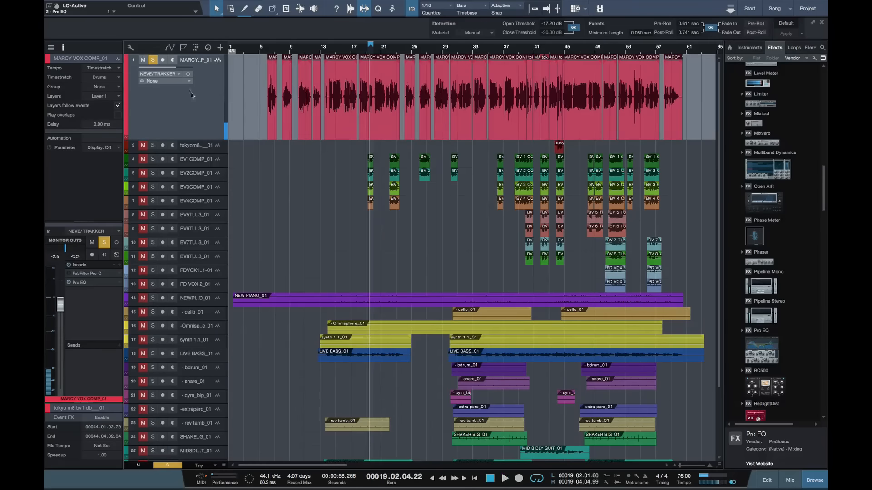
click(153, 61)
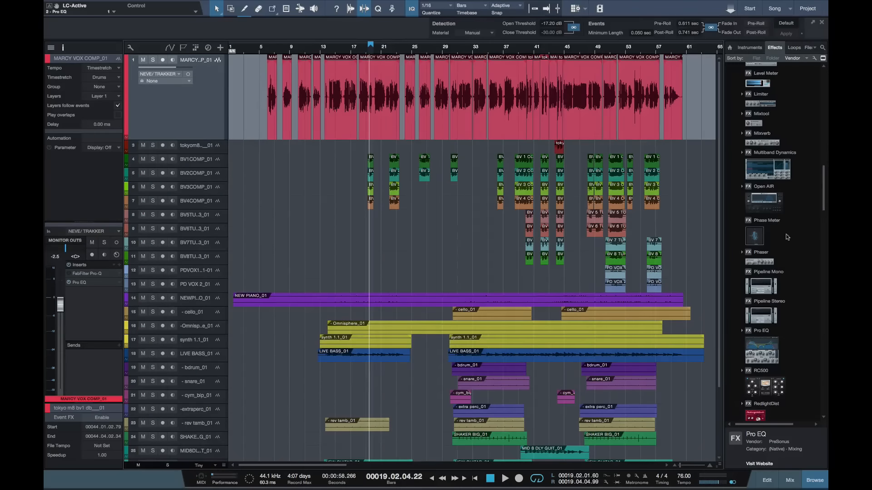
Set the playback position to about bar 6 and insert CLA-2A Mono on the lead vocal track after Pro EQ.
scroll(781, 236, up, 15)
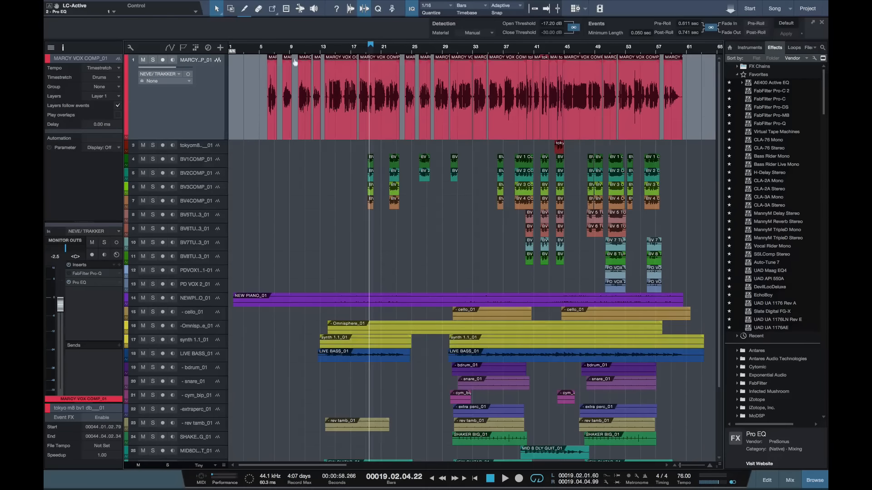
click(268, 51)
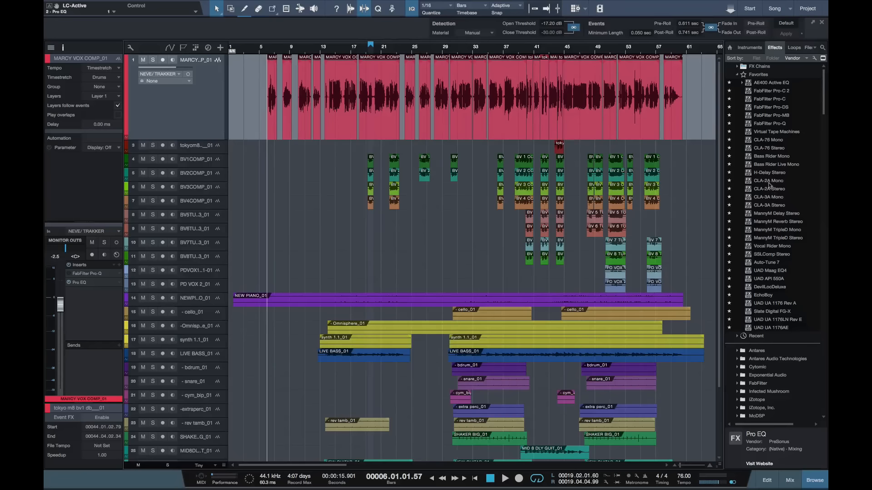
drag(766, 182, 84, 306)
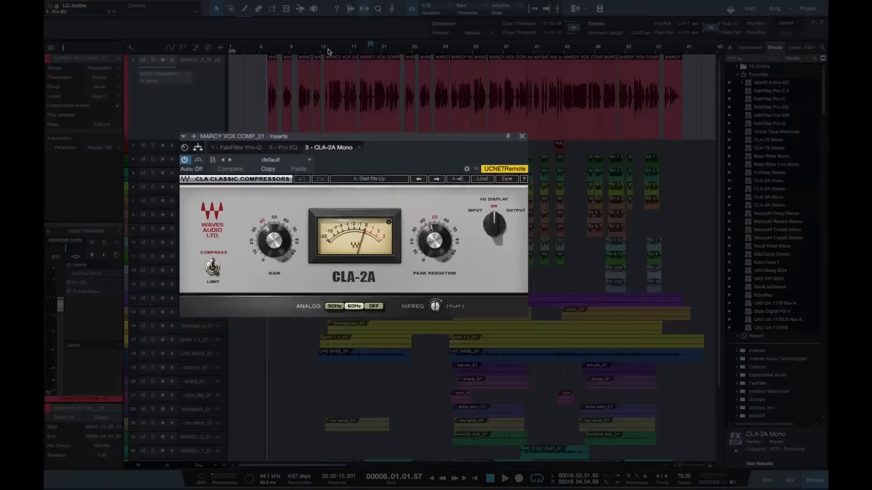
During playback, switch CLA-2A's analog noise off, set Peak Reduction to about 45 and close the plug-in.
key(space)
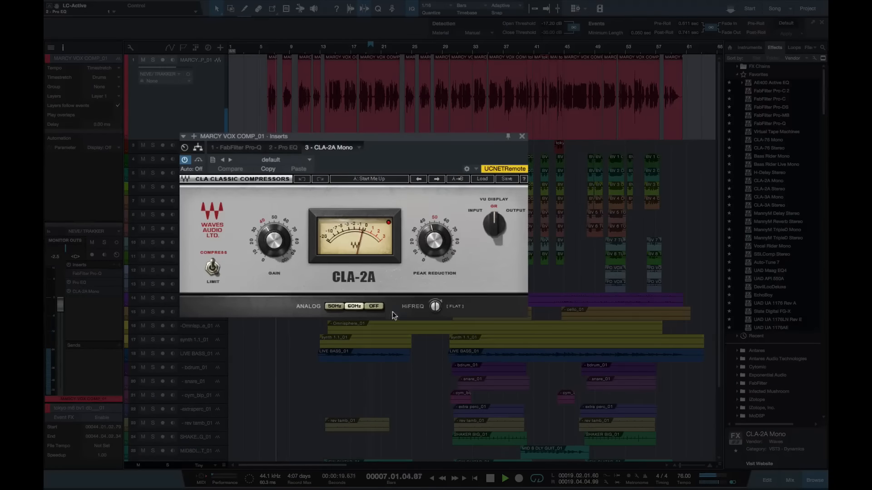
click(374, 307)
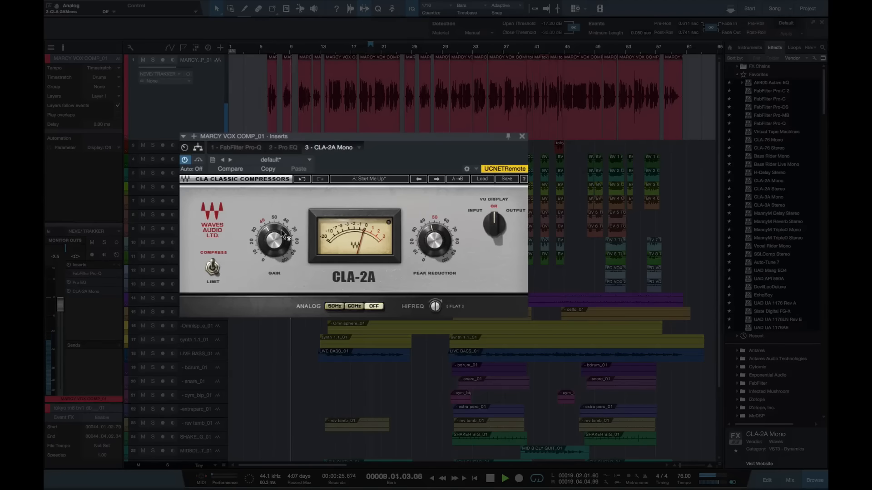
drag(435, 237, 435, 232)
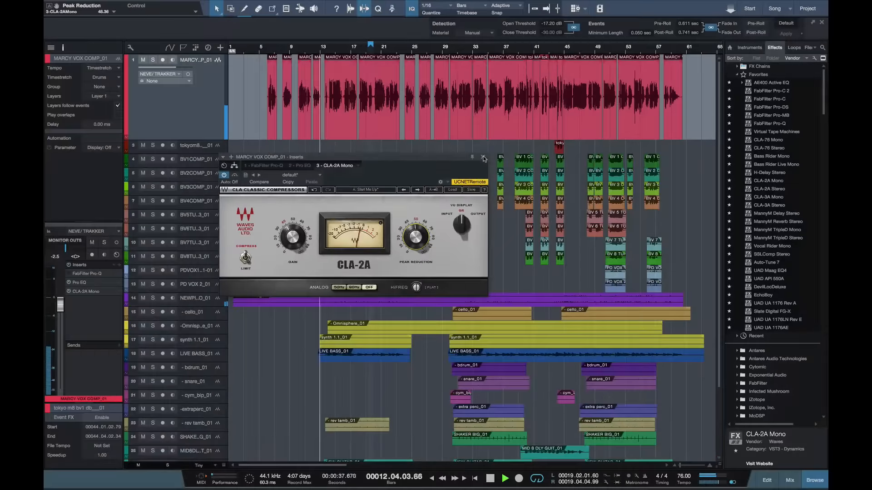
click(483, 158)
Extend the start of the short lead vocal clip before bar 12 back to about 11.04.03 and add a short fade-in.
key(e)
key(e)
key(e)
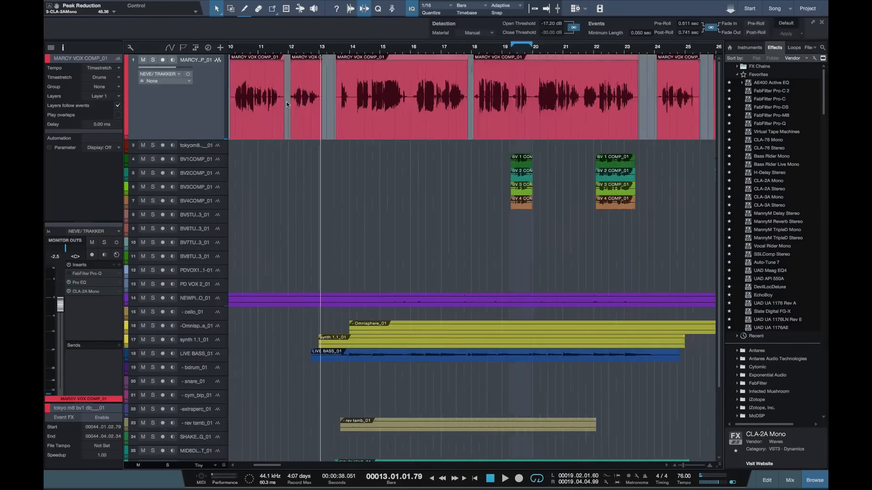
drag(263, 121, 253, 120)
drag(254, 62, 261, 69)
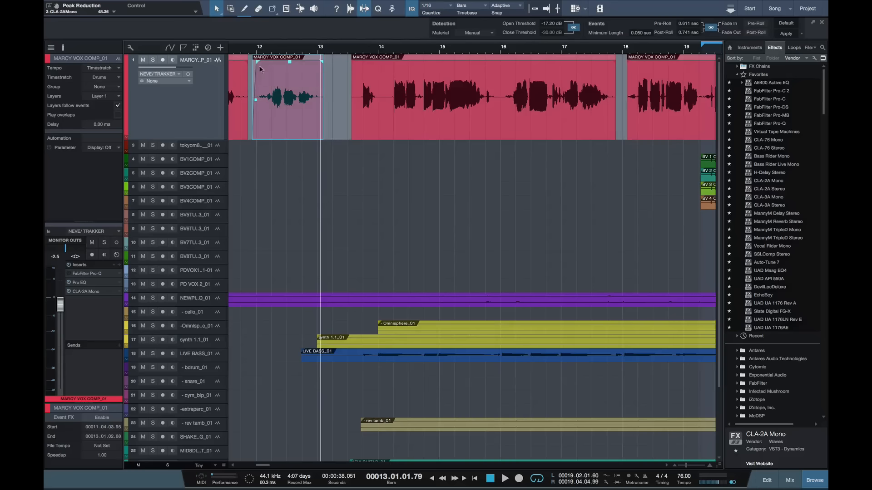
While playing the song, extend the end of the short lead vocal clip to about 13.01.03, then stop playback.
click(235, 50)
key(space)
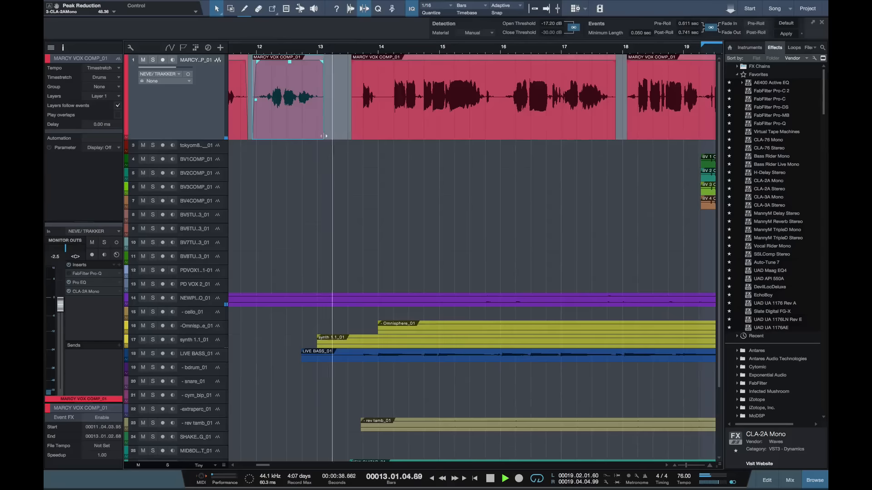
drag(325, 135, 328, 136)
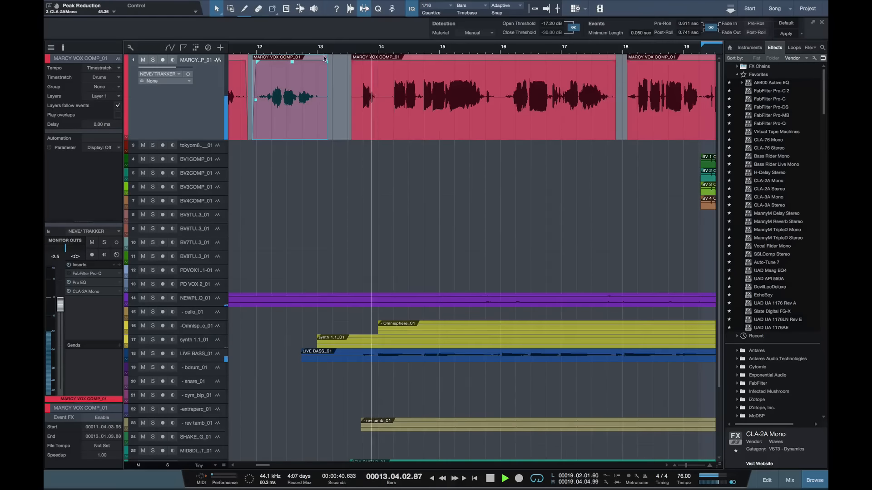
key(w)
key(w)
key(w)
key(w)
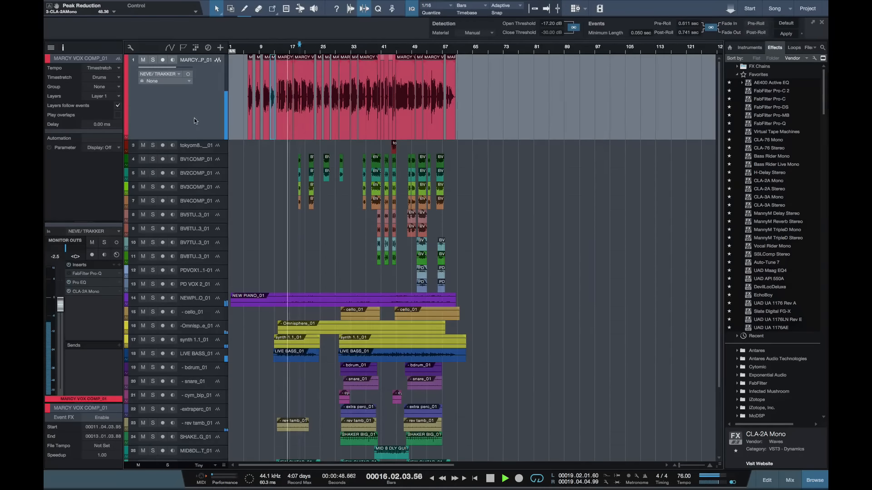
key(space)
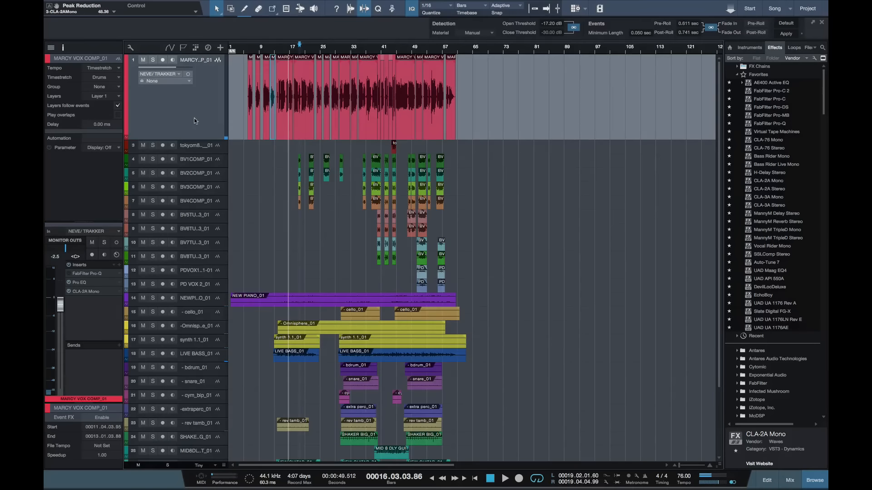